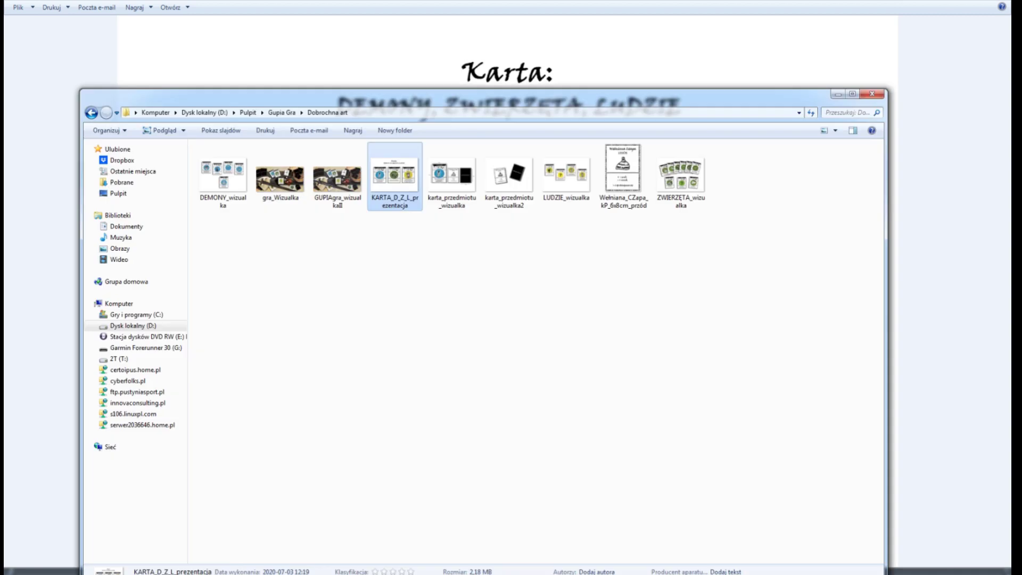
Go to Gupia Gra > druk probny and select the POTWORY_T3_8_10cm PDF.
left_click(92, 113)
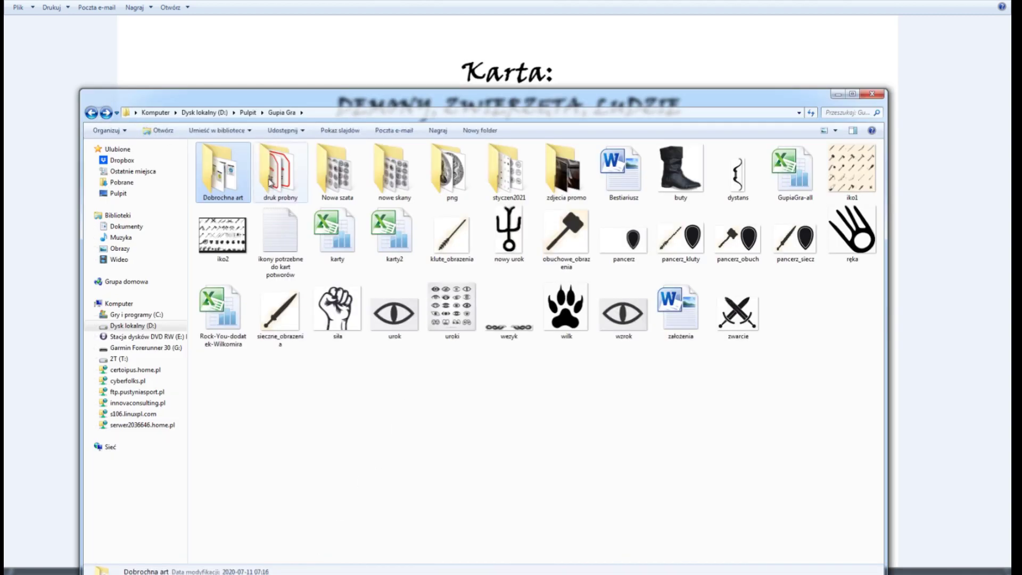
double_click(277, 171)
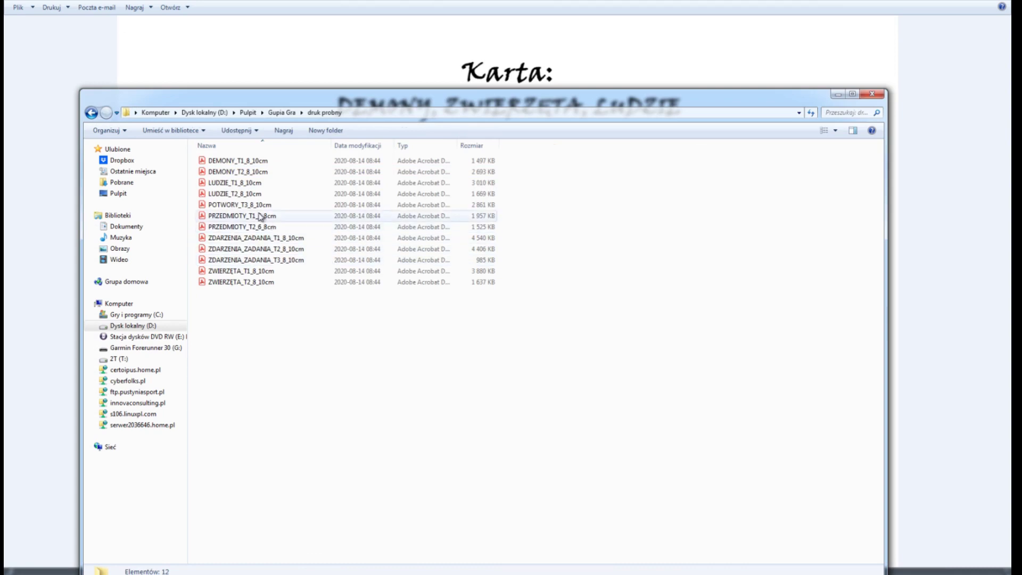
left_click(236, 208)
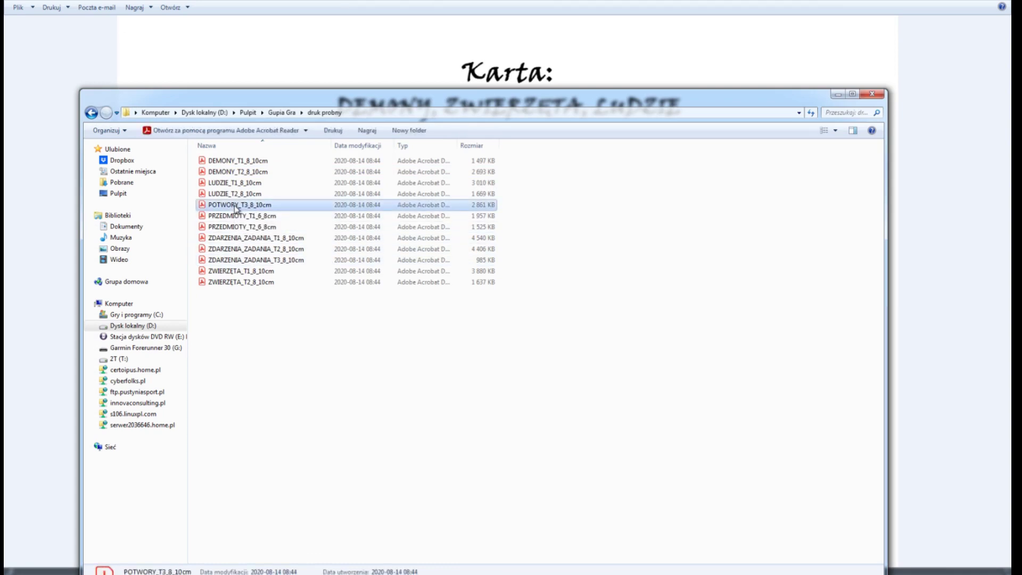
View POTWORY_T3_8_10cm zoomed out, page through to the last Żubr card, then return to the folder.
double_click(236, 207)
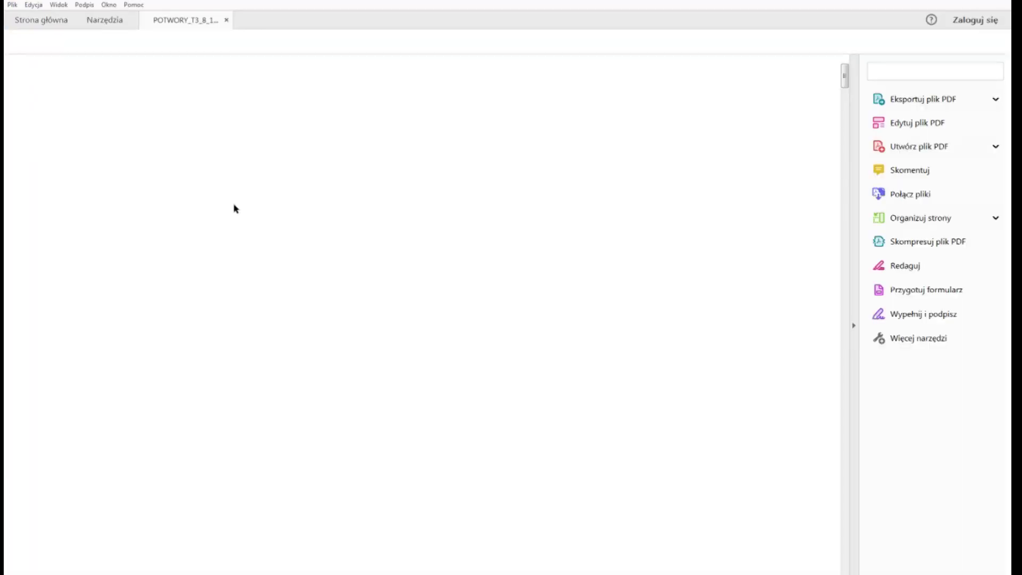
left_click(437, 42)
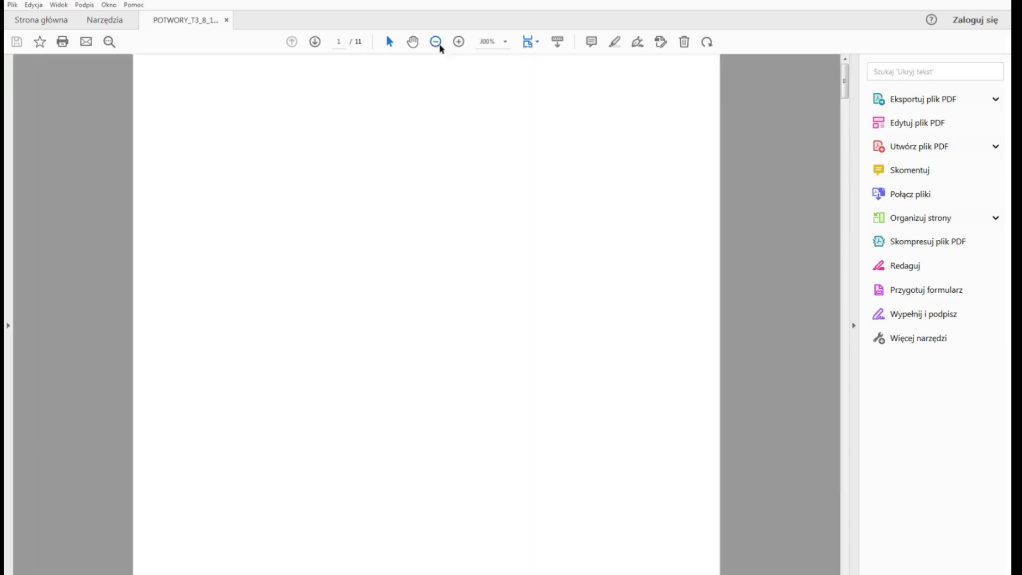
scroll(586, 192, "down", 2)
scroll(701, 251, "down", 2)
scroll(700, 250, "down", 3)
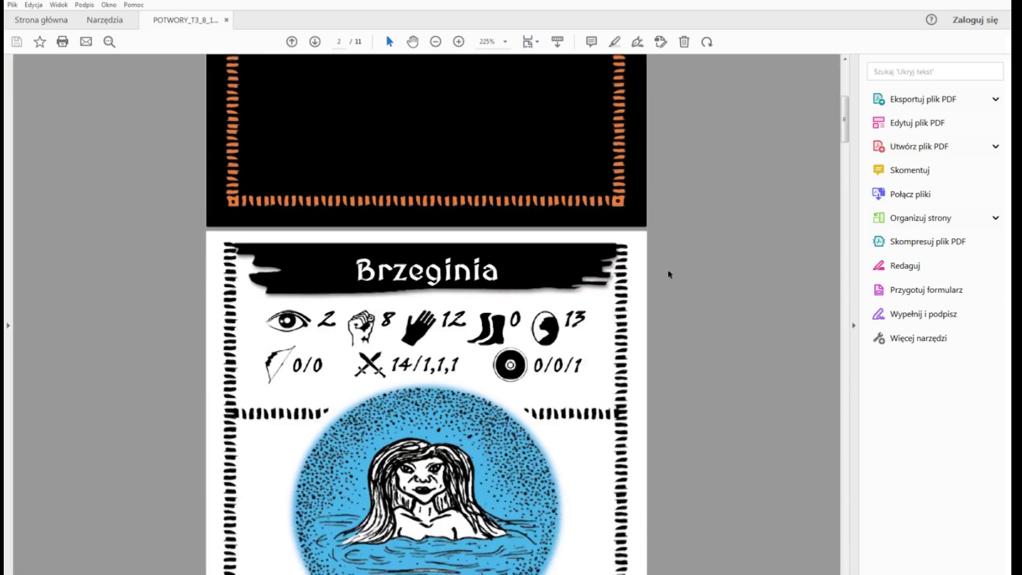
scroll(668, 274, "down", 2)
scroll(612, 275, "down", 1)
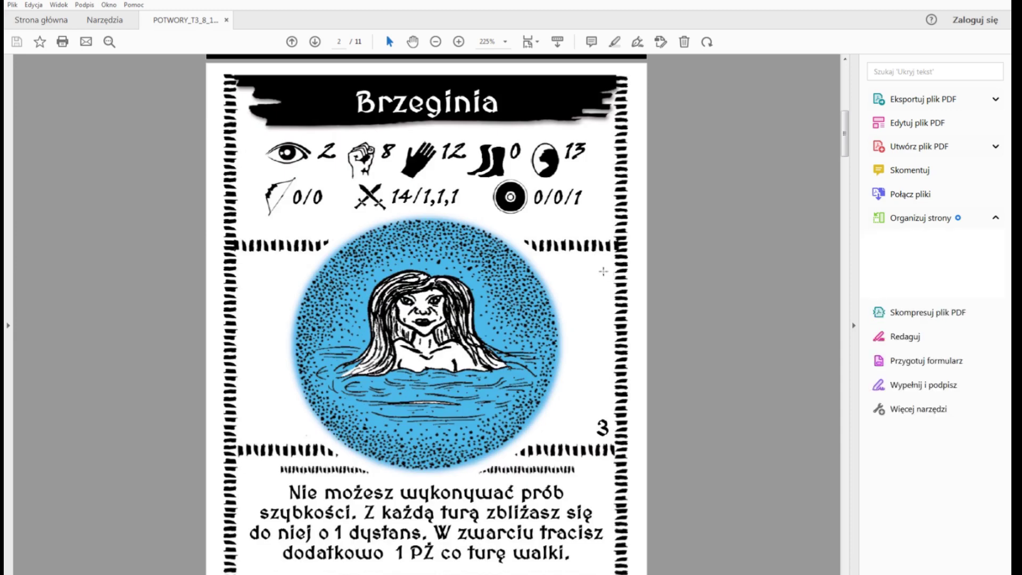
scroll(591, 271, "up", 2)
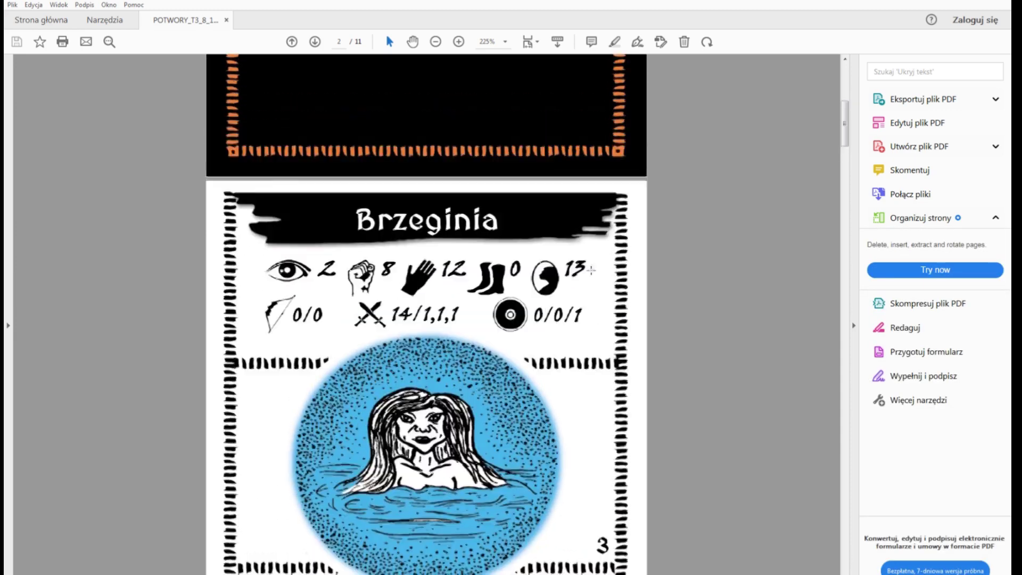
left_click_drag(849, 109, 810, 573)
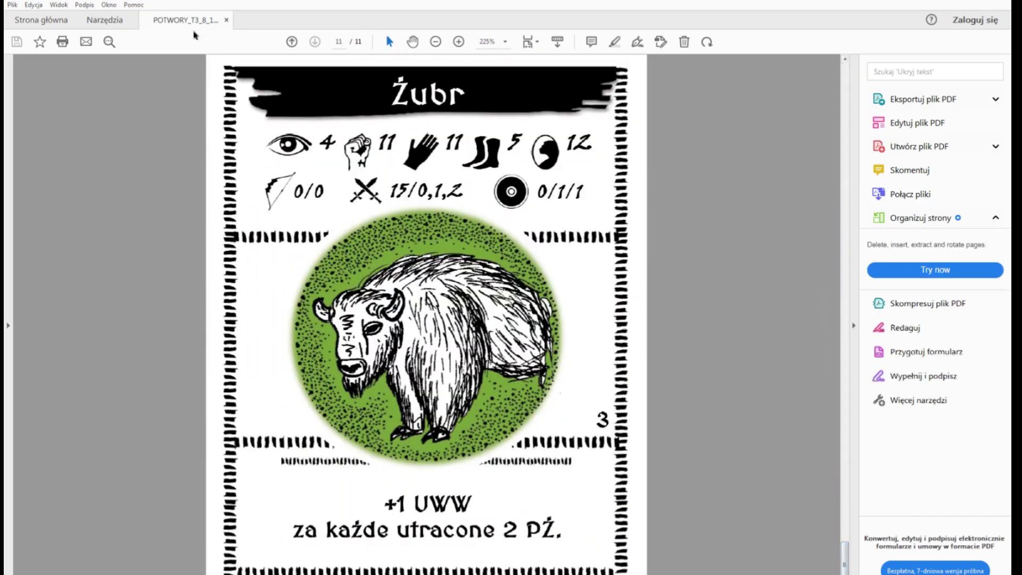
key("alt+Tab")
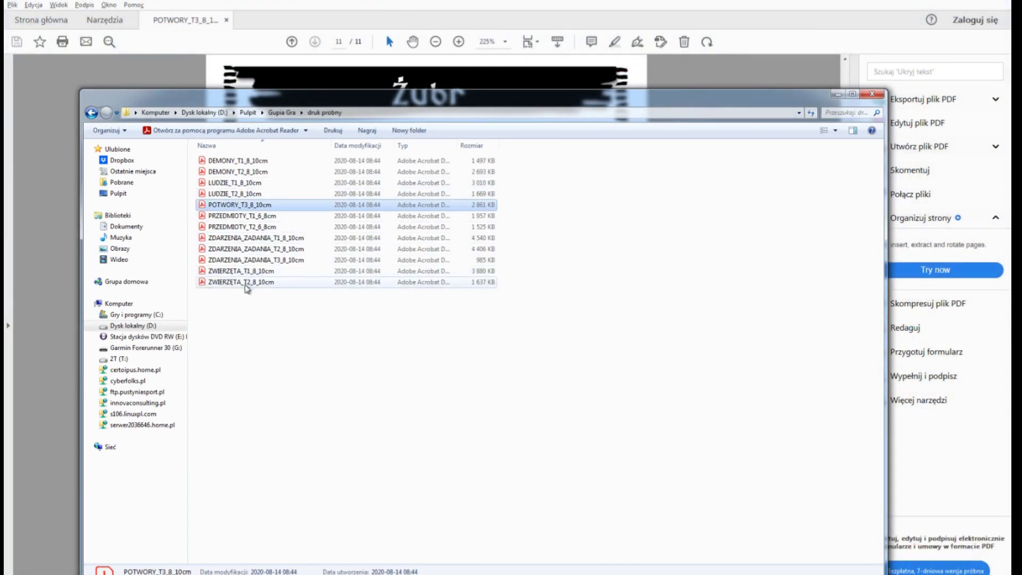
Preview the ZWIERZETA_T2_8_10cm wolf card on page 2, then drag the PDF into GIMP.
left_click(247, 282)
key("Return")
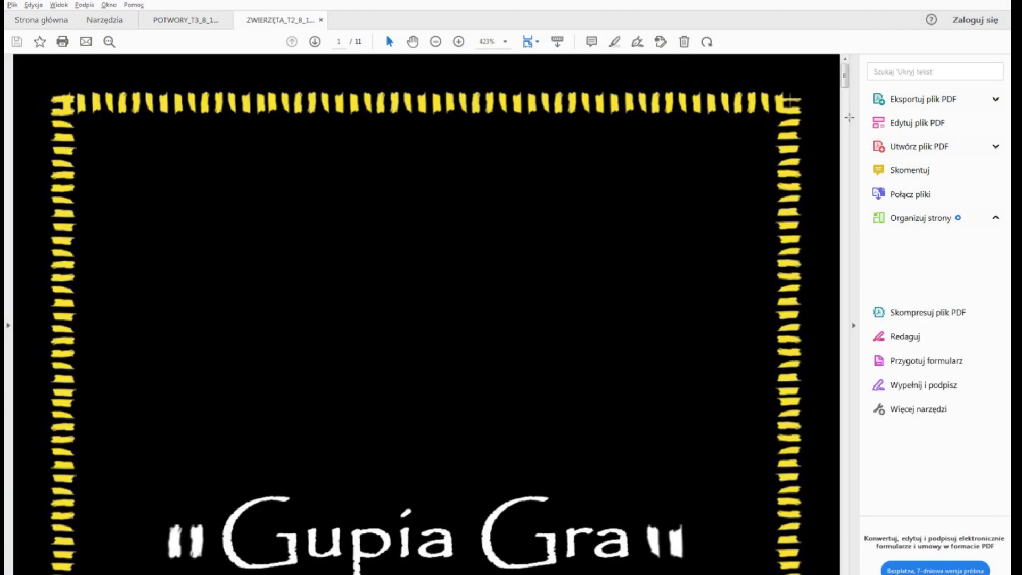
left_click(435, 42)
left_click(436, 41)
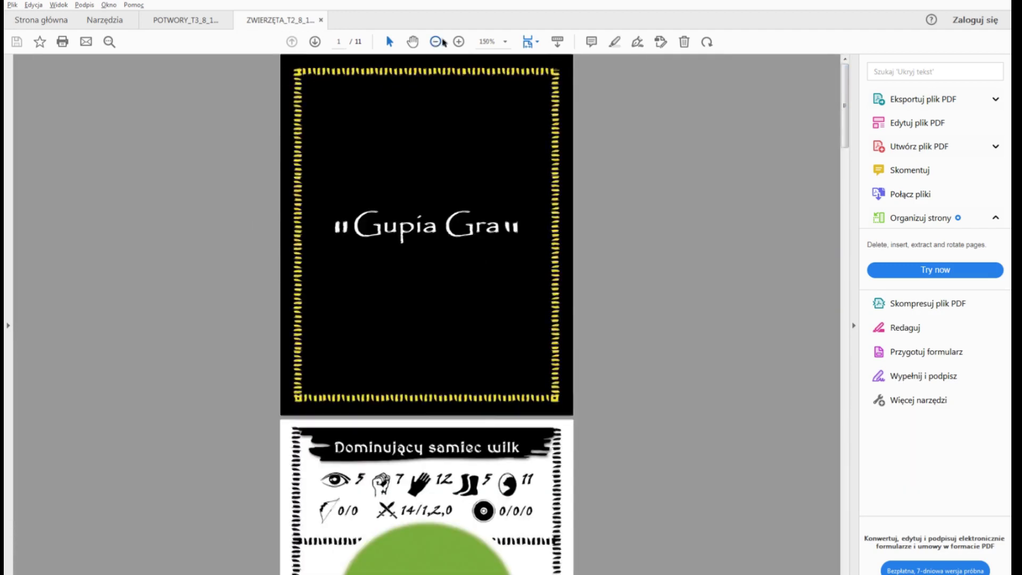
left_click(435, 41)
left_click_drag(845, 103, 845, 141)
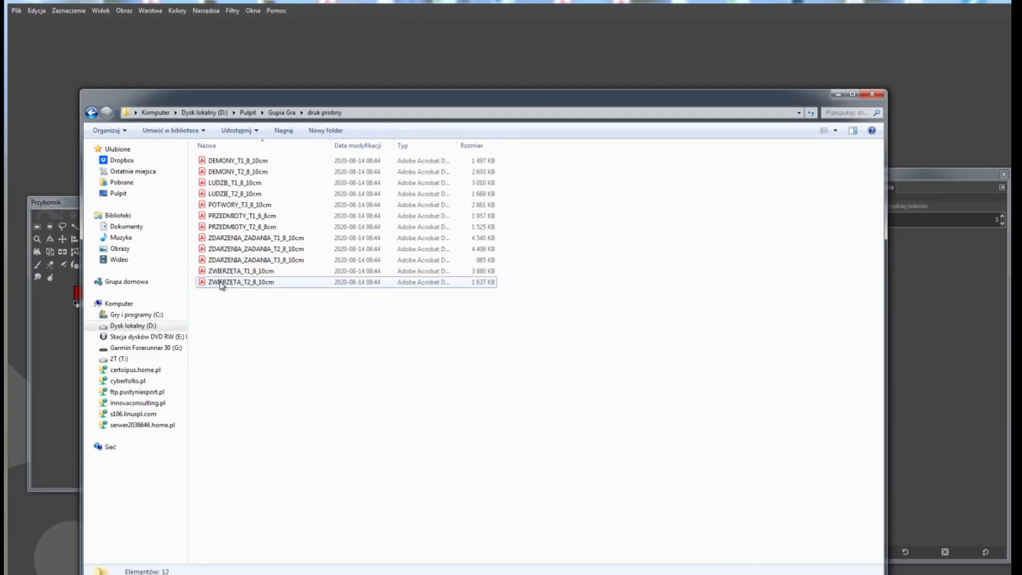
mouse_move(221, 283)
left_mouse_down()
mouse_move(298, 226)
mouse_move(370, 63)
left_mouse_up()
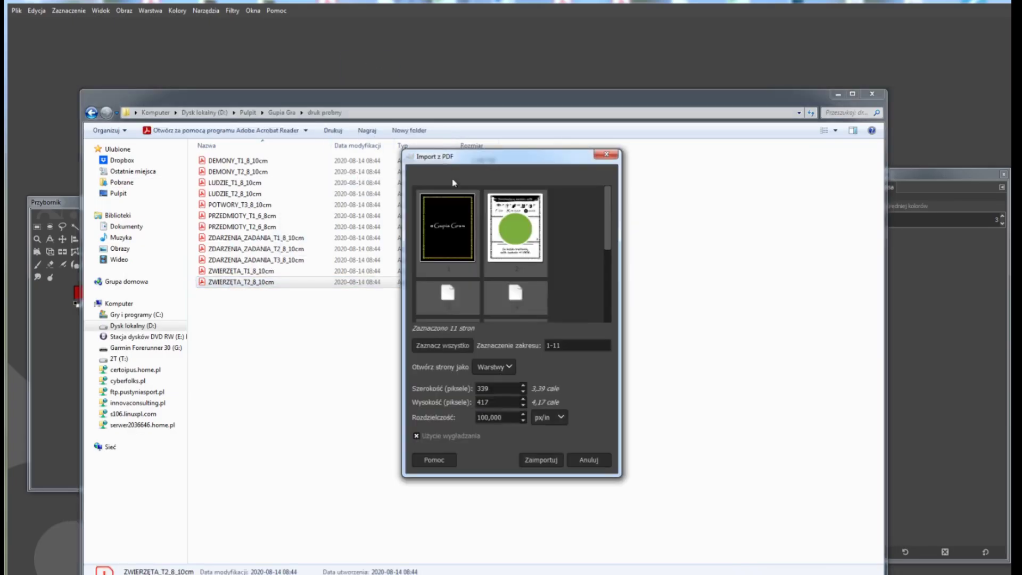
Import only page 2 as an image at 300 px/in with antialiasing enabled.
left_click(519, 228)
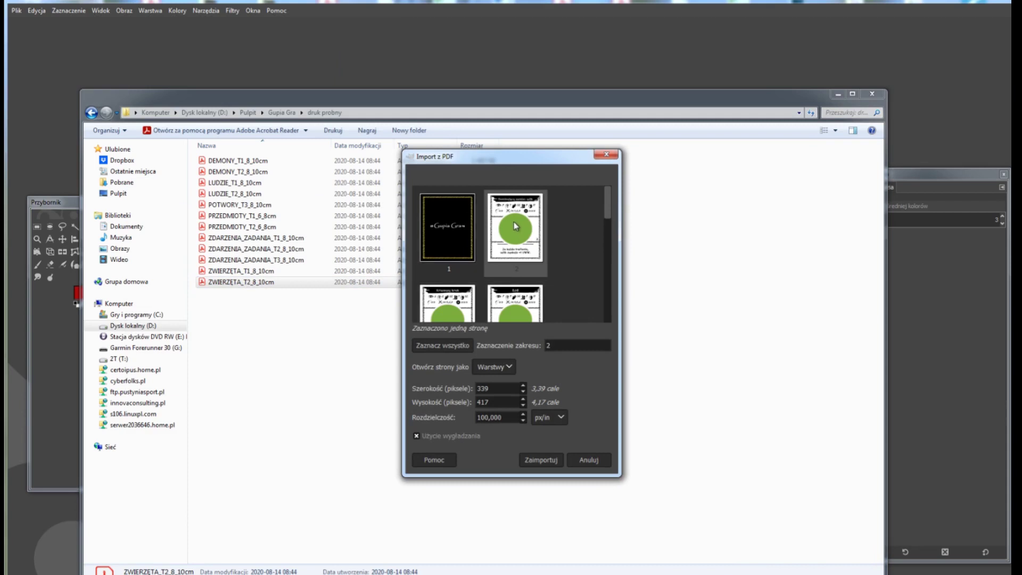
left_click(510, 367)
left_click(496, 395)
type("3")
left_click(511, 437)
left_click(464, 438)
left_click(539, 460)
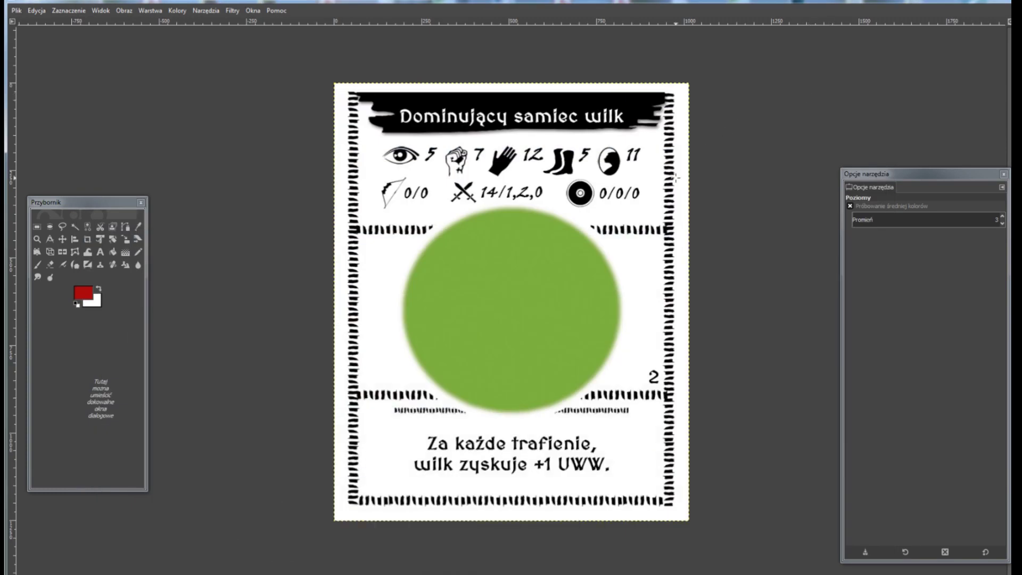
With a white size-91 brush, paint over the bottom text, page number 2 and the 11.
left_click(38, 265)
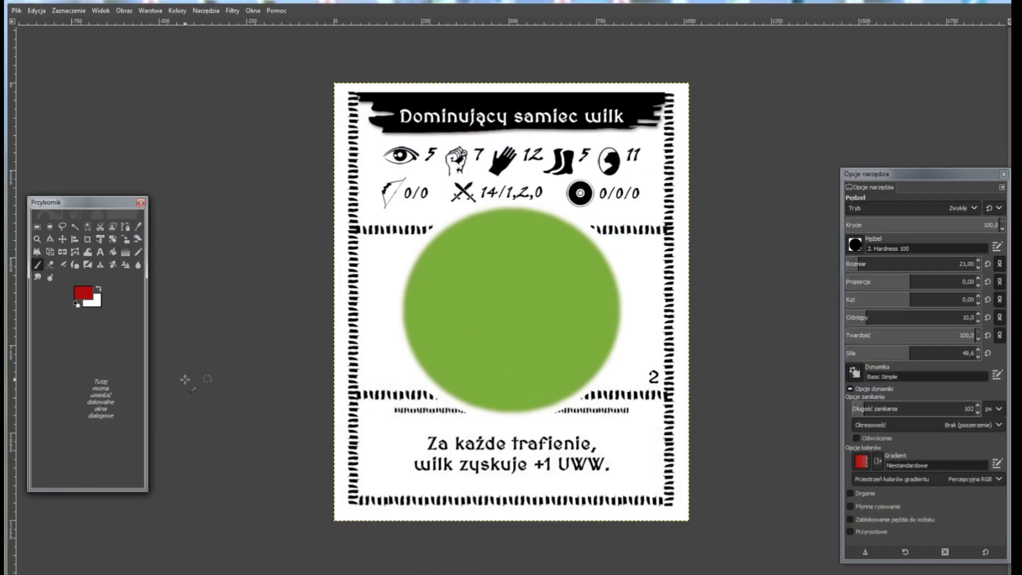
left_click(85, 294)
left_click(683, 435)
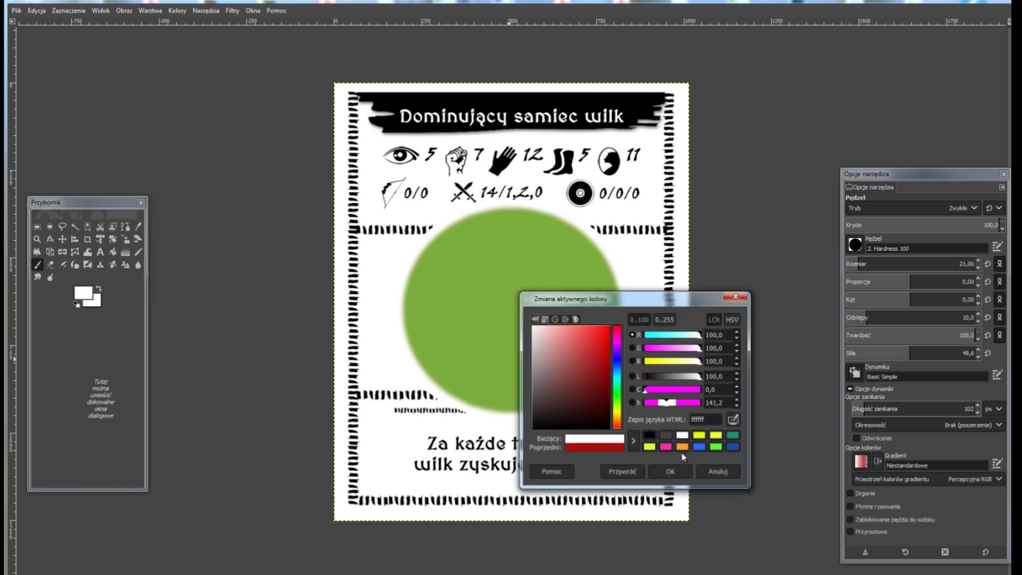
left_click(670, 471)
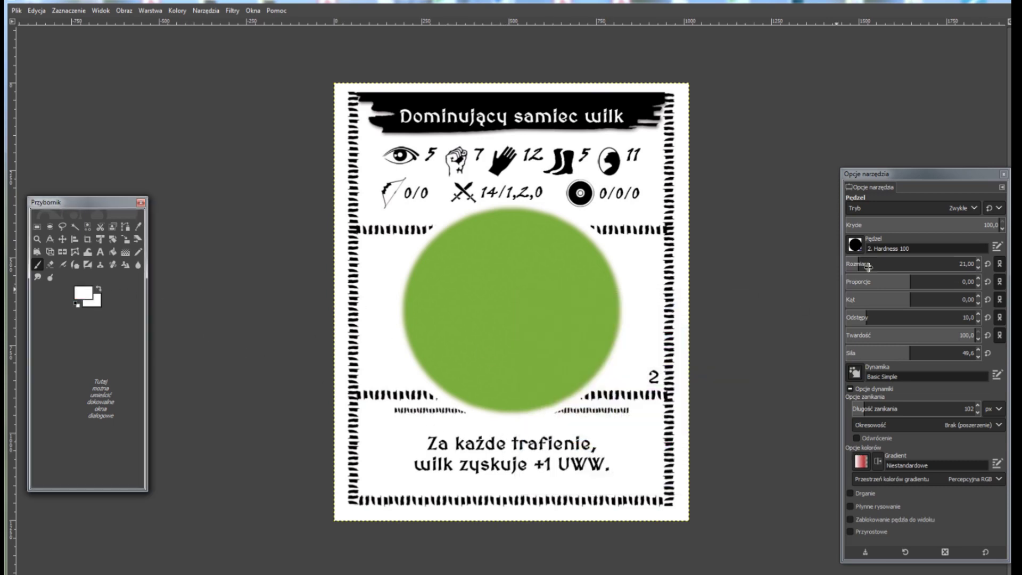
left_click_drag(868, 266, 876, 265)
mouse_move(590, 441)
left_mouse_down()
mouse_move(418, 454)
mouse_move(603, 464)
left_mouse_up()
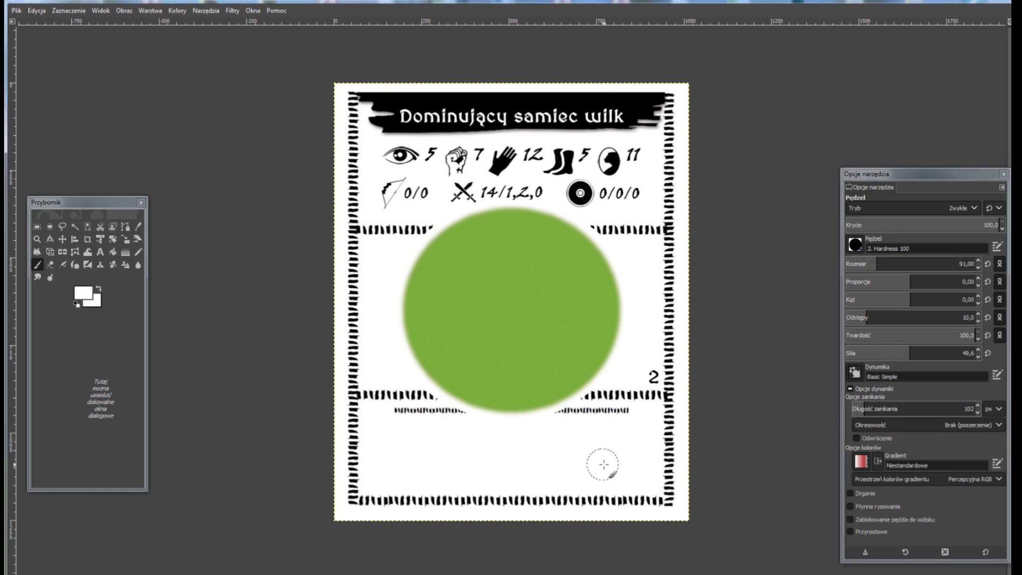
left_click(646, 373)
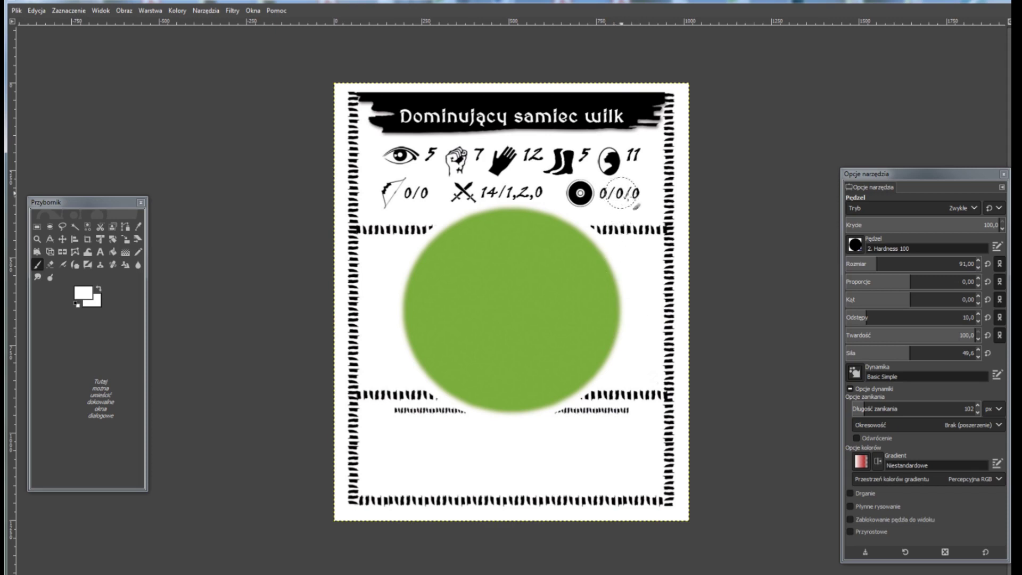
left_click(634, 156)
At brush size 48, paint out the remaining stat numbers and the title Dominujący.
left_click_drag(877, 263, 866, 264)
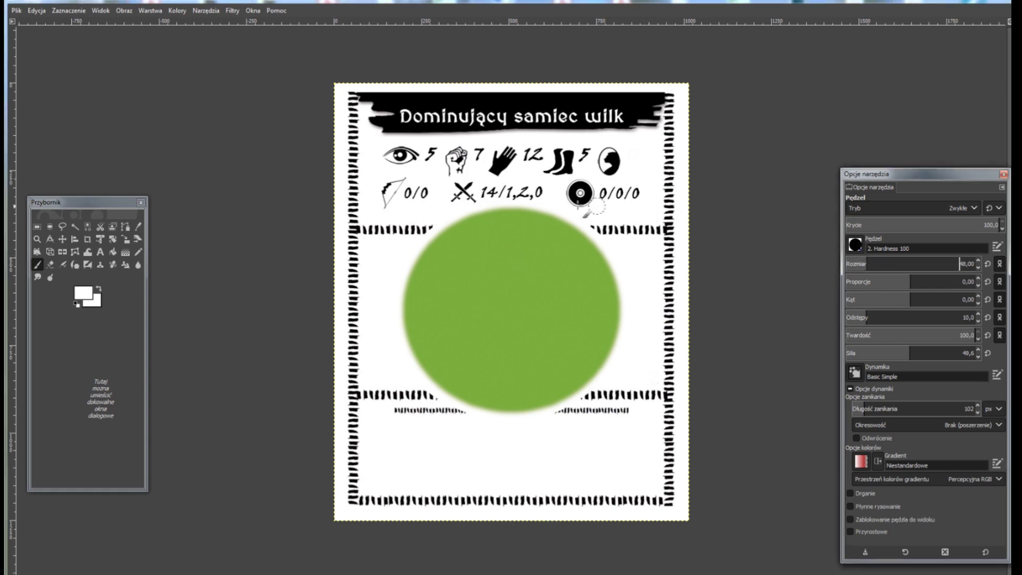
left_click_drag(481, 193, 533, 192)
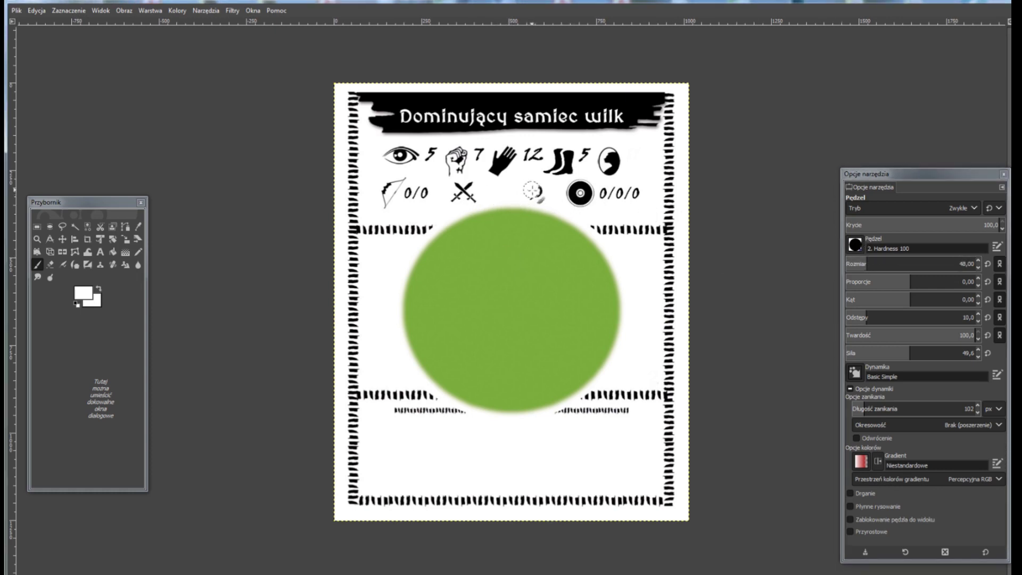
left_click(586, 154)
mouse_move(529, 156)
left_mouse_down()
mouse_move(538, 153)
mouse_move(429, 156)
left_mouse_up()
mouse_move(427, 193)
left_mouse_down()
mouse_move(413, 196)
mouse_move(428, 184)
left_mouse_up()
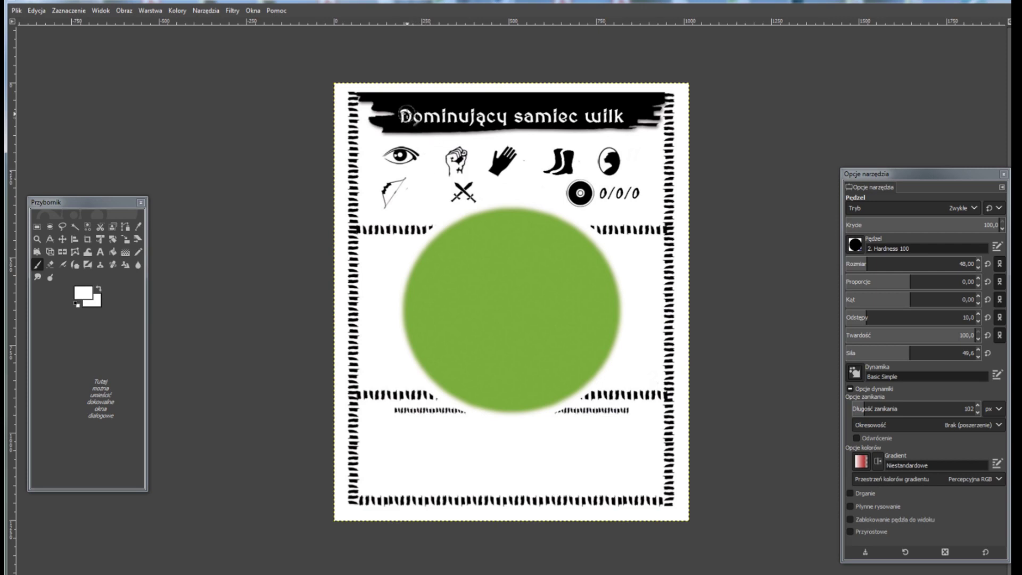
left_click_drag(406, 113, 620, 117)
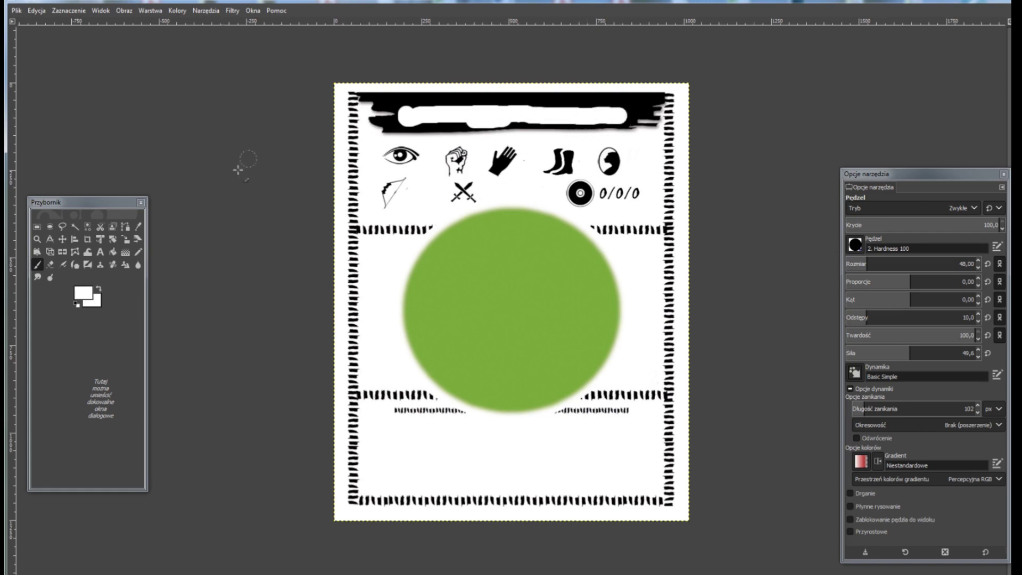
Bucket-fill the title strip with black at 100% opacity.
left_click(112, 251)
left_click(83, 293)
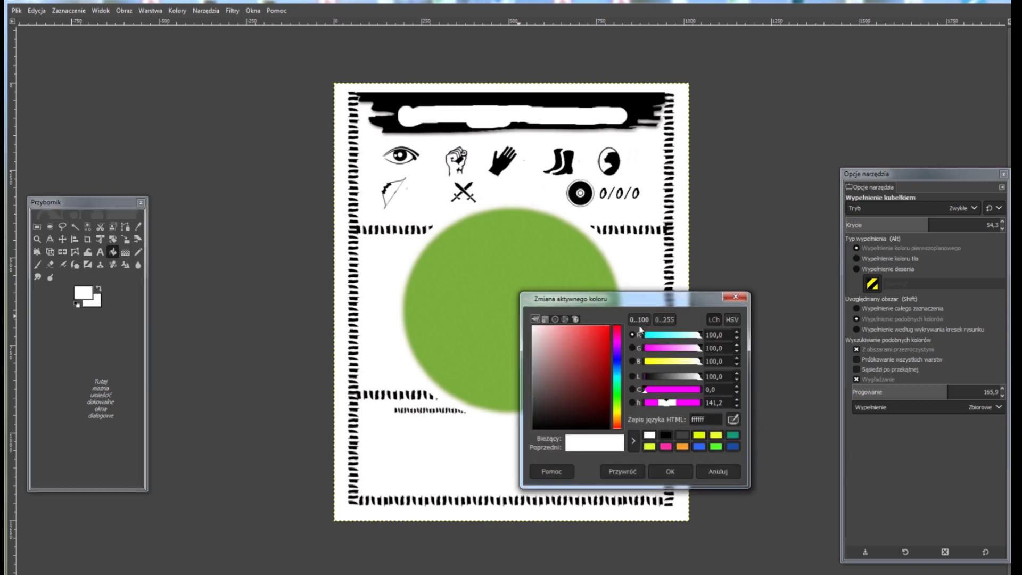
left_click(663, 435)
left_click(669, 471)
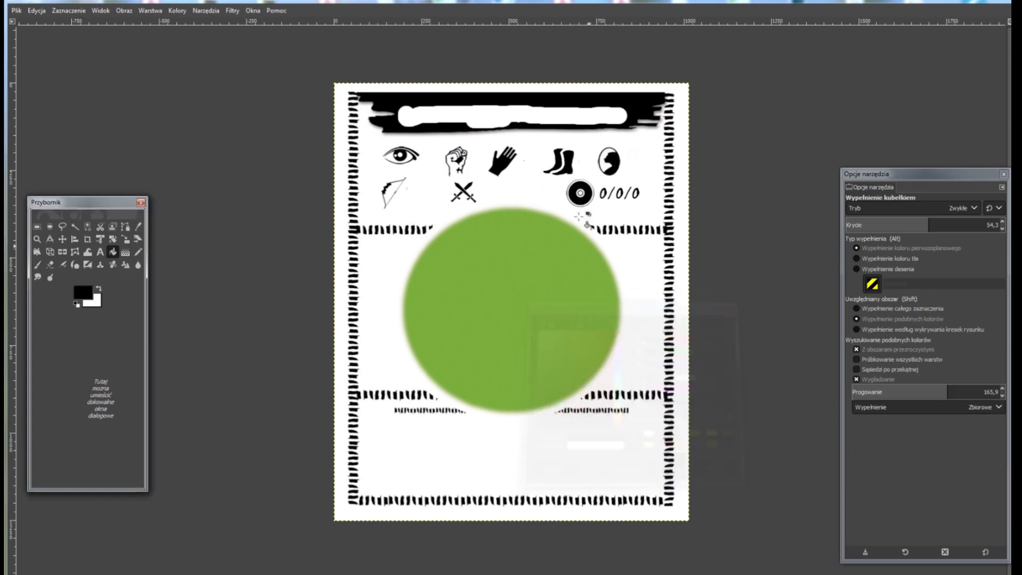
left_click(515, 115)
left_click(999, 224)
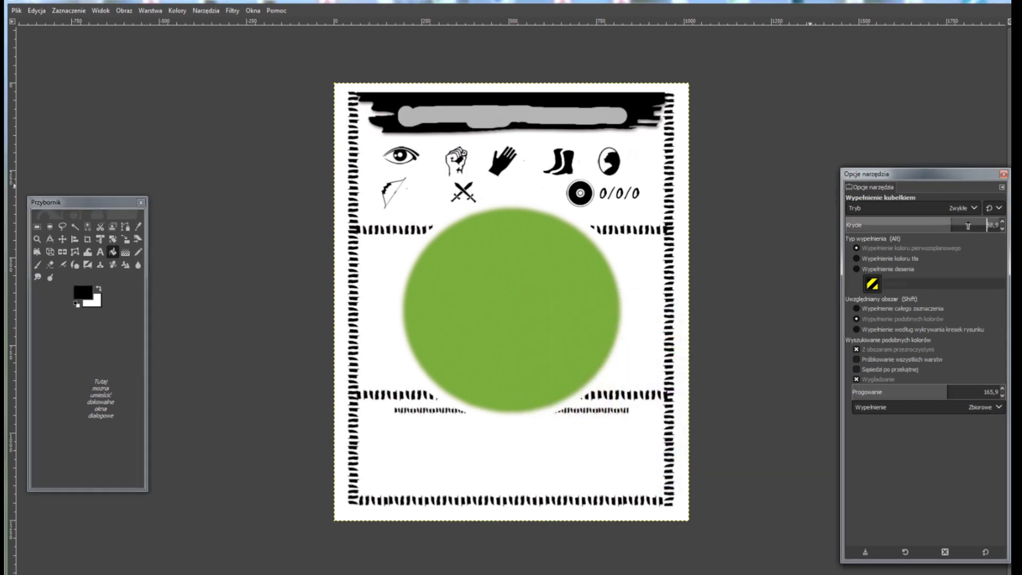
left_click(516, 112)
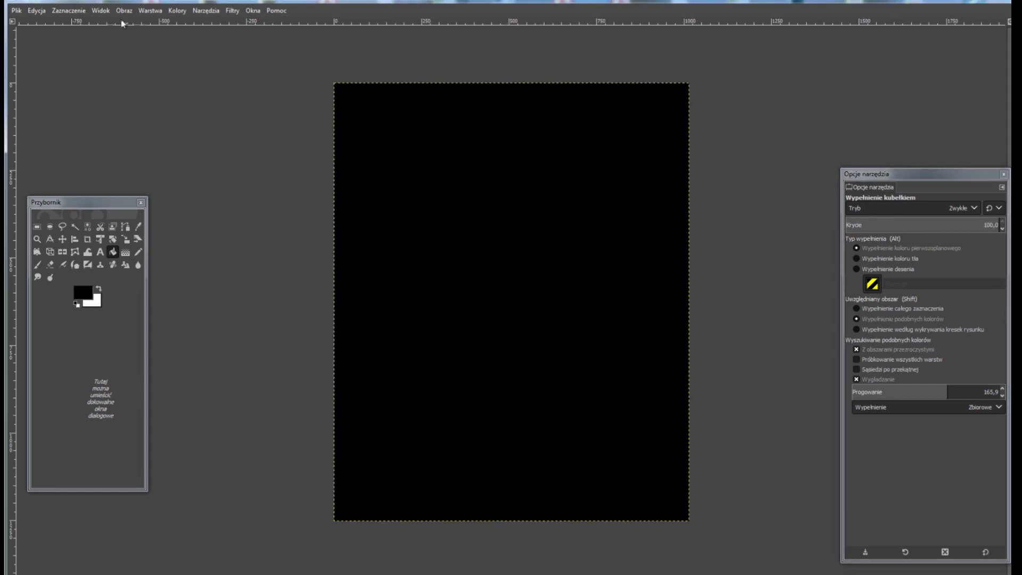
Undo the mistaken all-black and grey fills, then refill the title strip solid black.
left_click(61, 13)
left_click(64, 22)
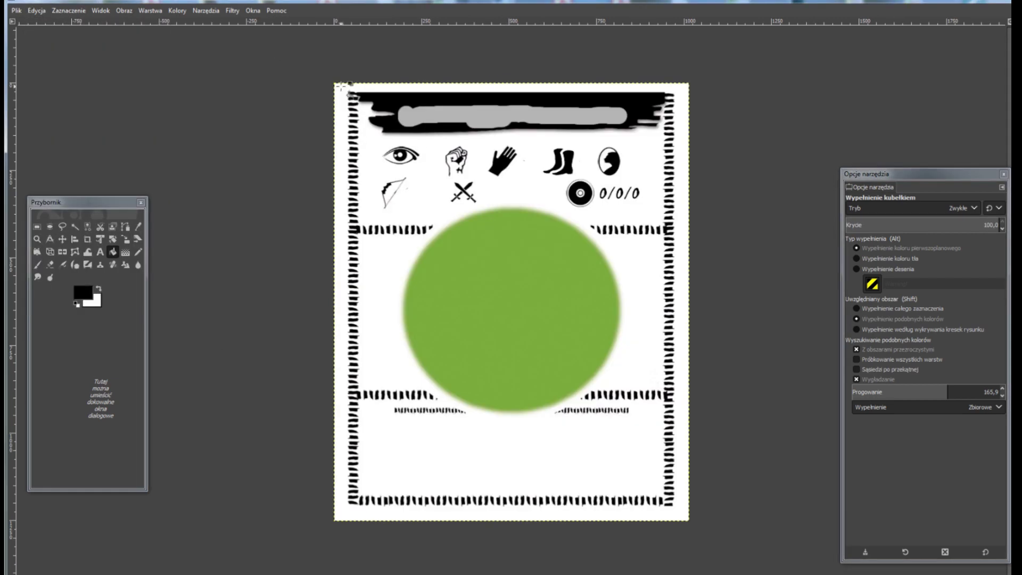
left_click(67, 11)
left_click(49, 22)
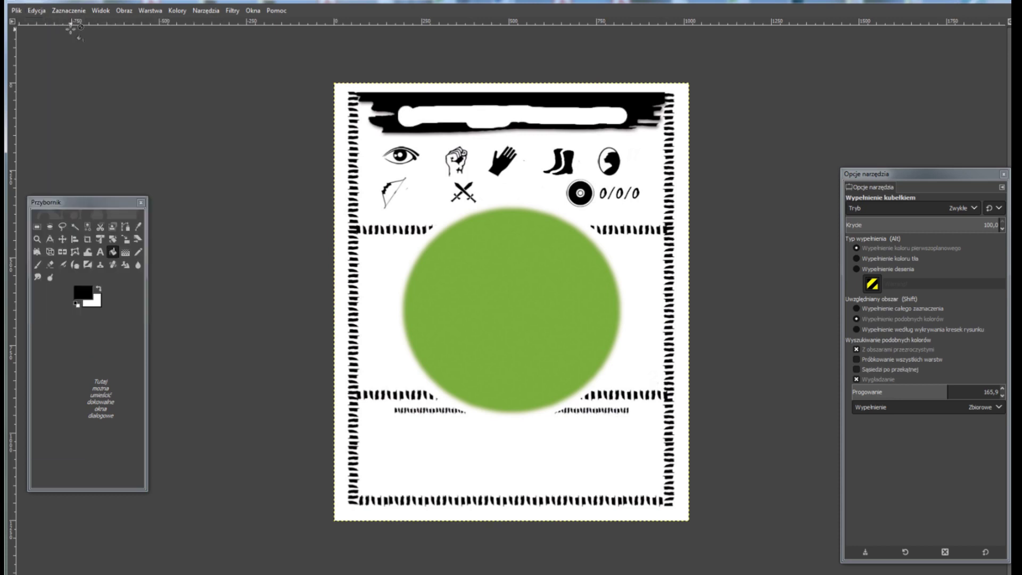
left_click(475, 117)
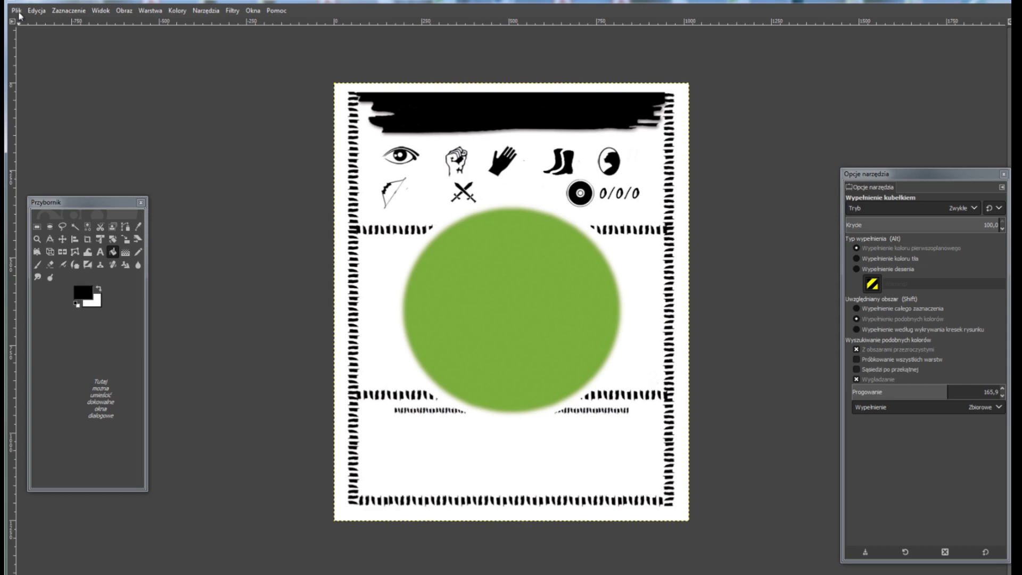
left_click(36, 10)
key("Left")
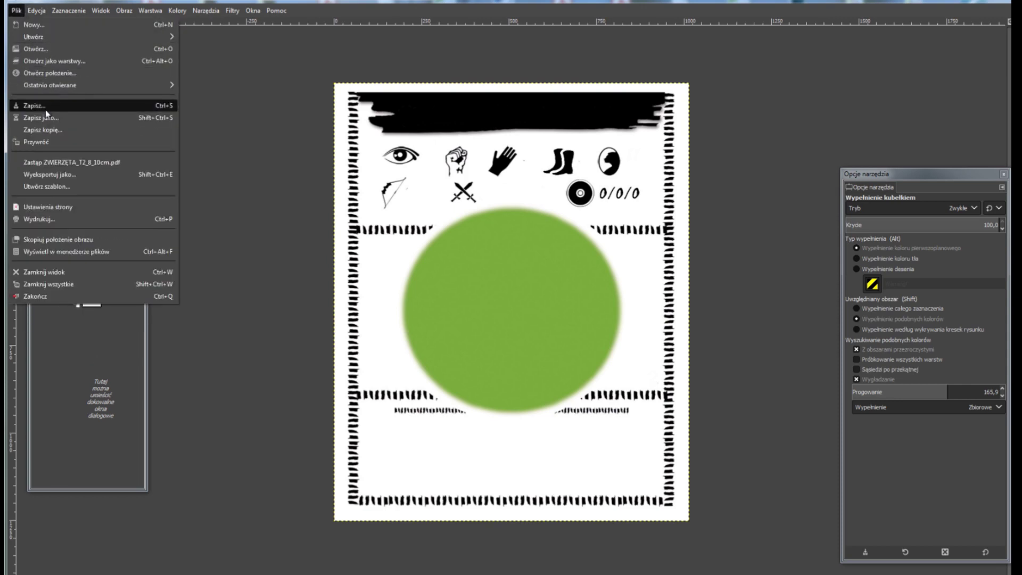
left_click(46, 117)
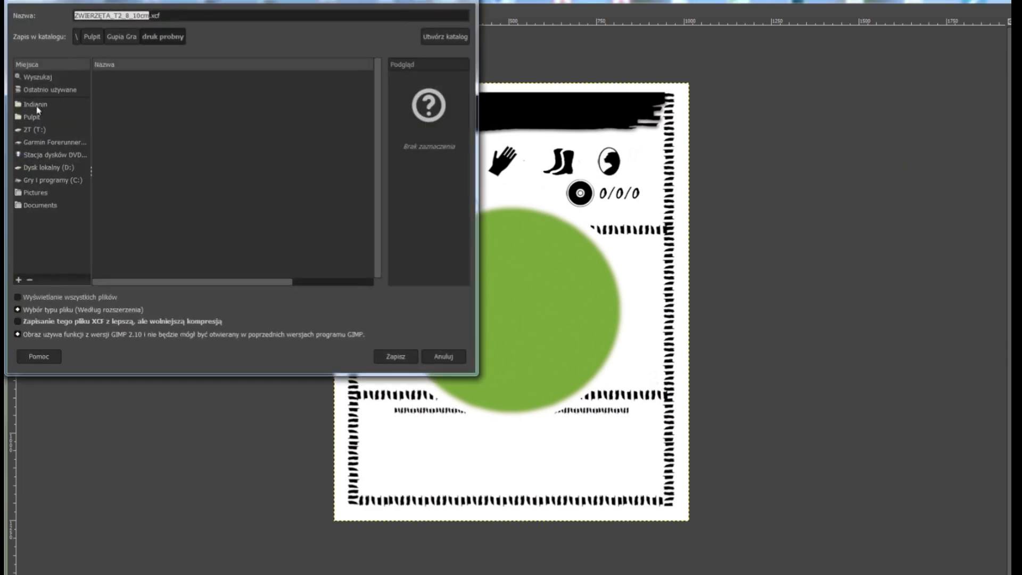
left_click(38, 117)
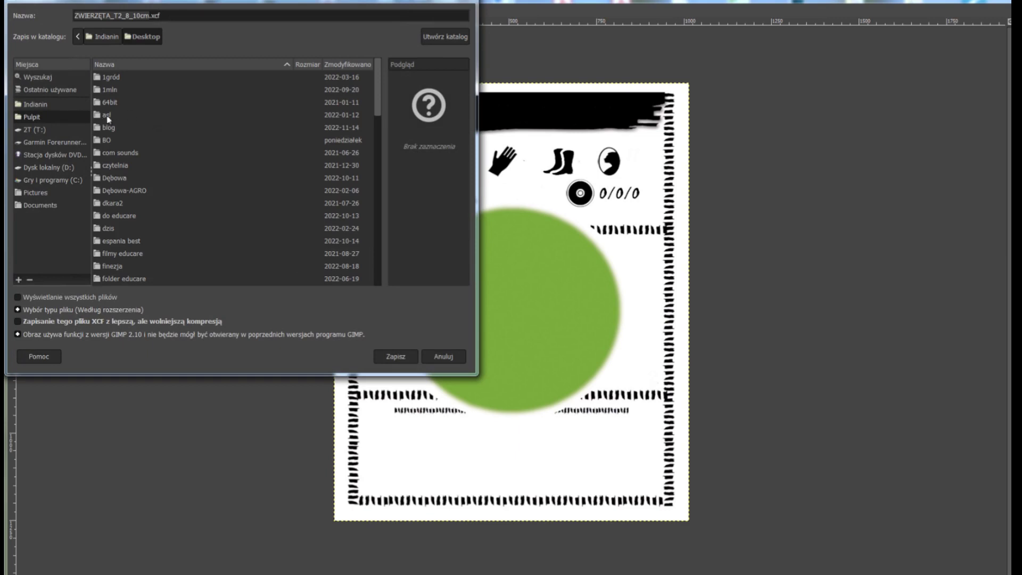
left_click(176, 16)
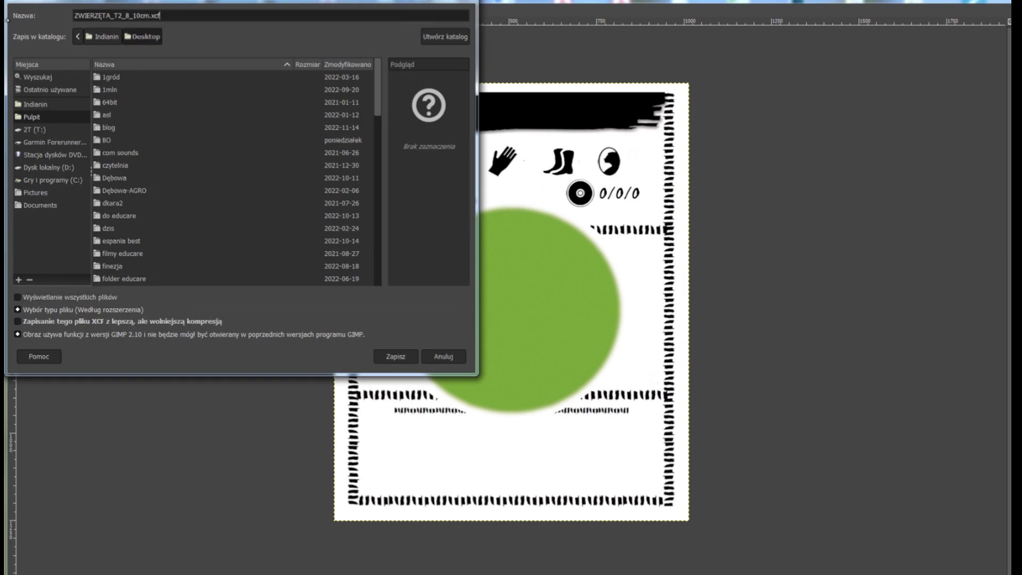
key("BackSpace")
key("BackSpace")
key("BackSpace")
key("BackSpace")
key("BackSpace")
key("BackSpace")
type("karta+w")
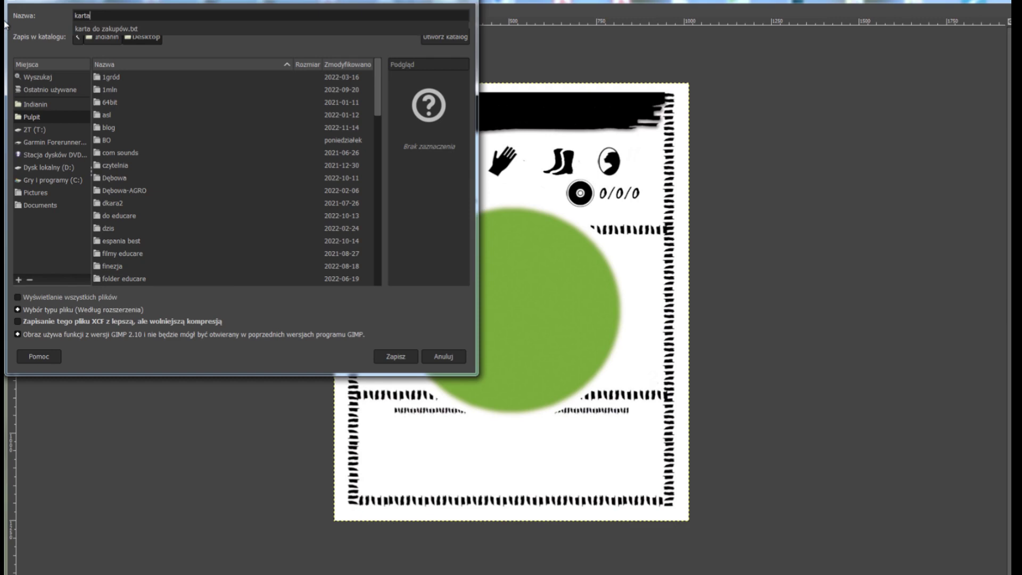
type("_w_produkcji.jpg")
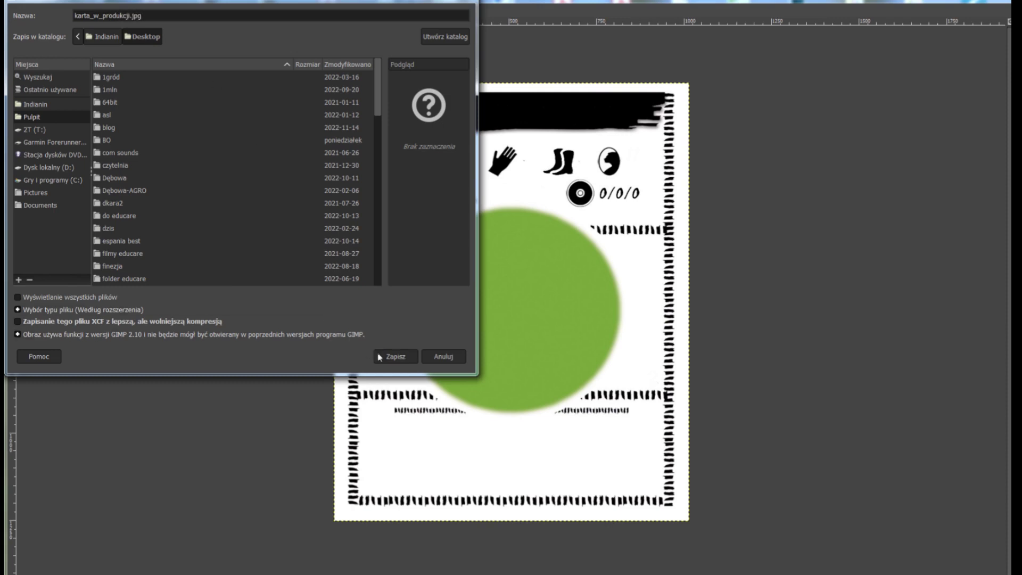
left_click(379, 357)
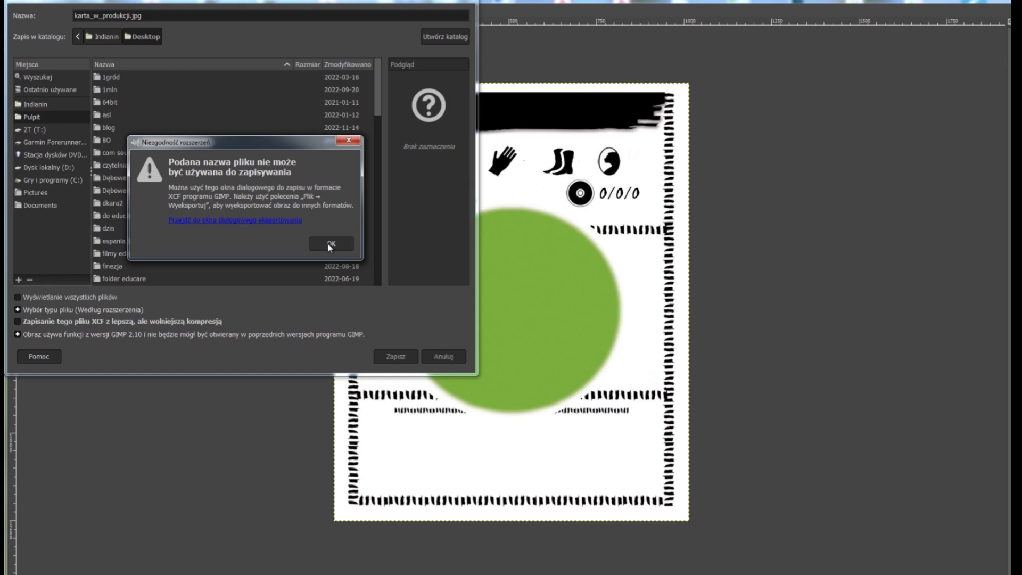
left_click(330, 244)
left_click(444, 356)
left_click(16, 11)
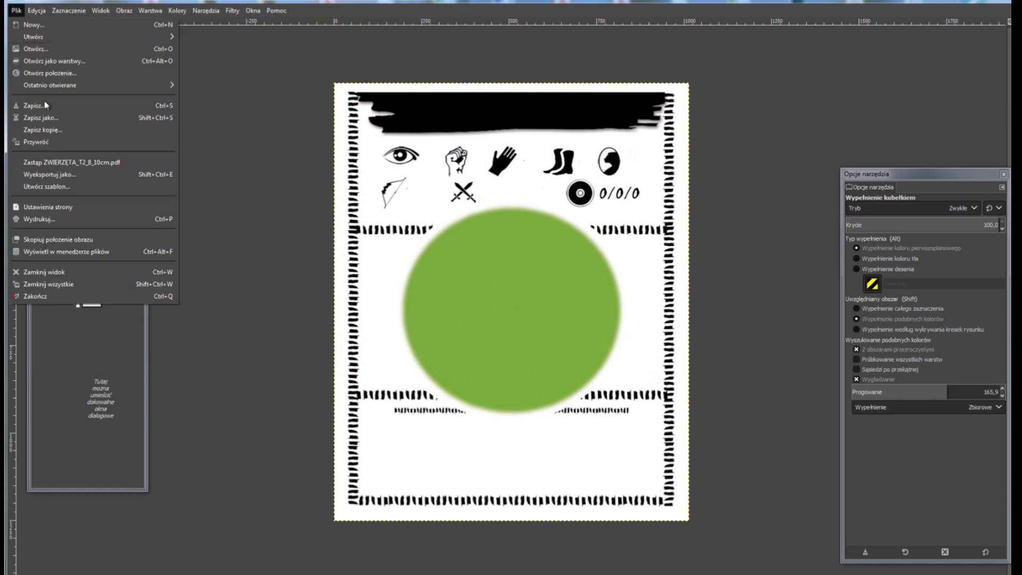
Export the card as karta_w_produkcji.jpg at JPEG quality 100, then close the image.
left_click(63, 178)
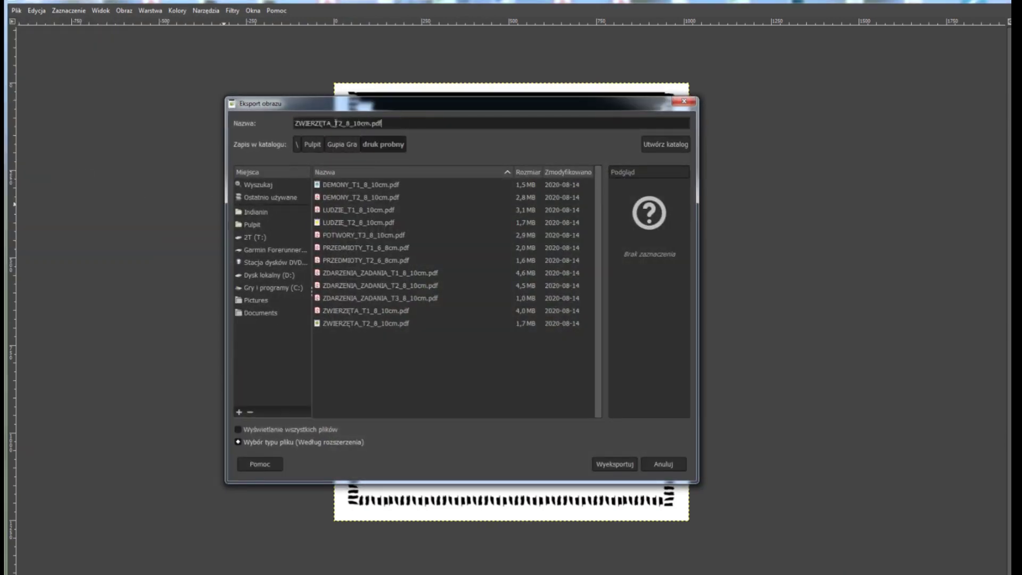
type("k")
key("Return")
left_click(544, 210)
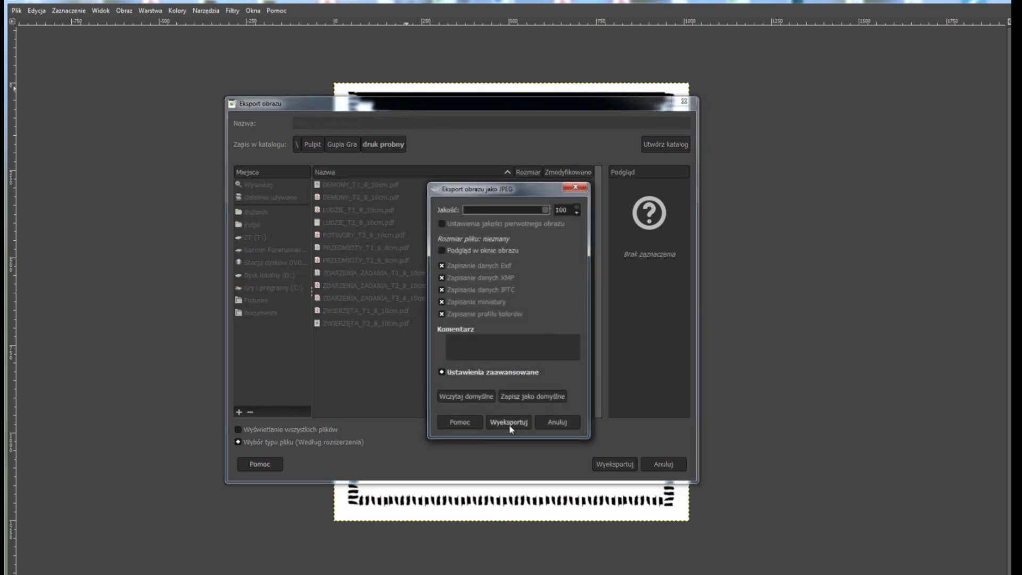
left_click(511, 423)
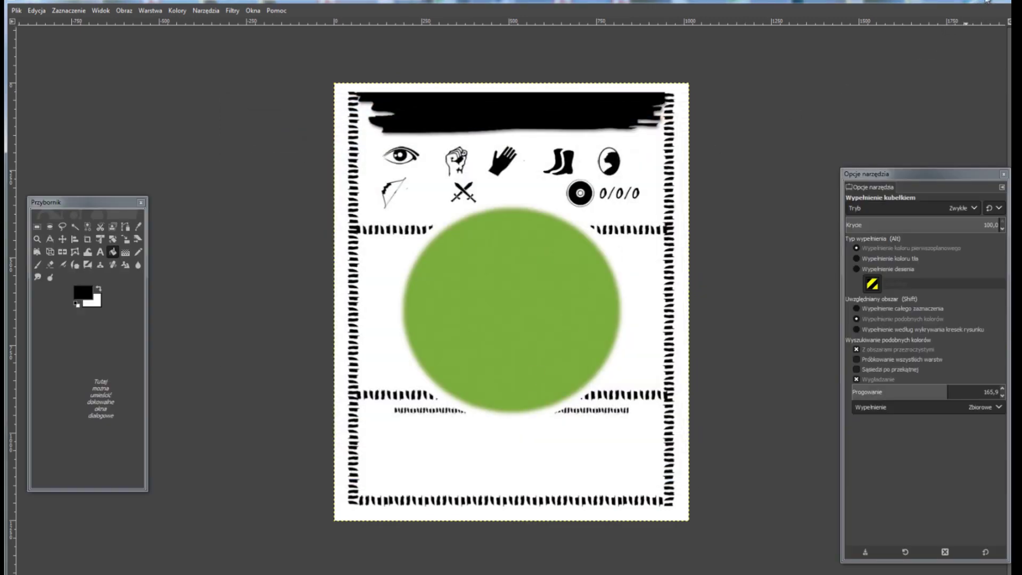
left_click(986, 2)
Discard the card's changes and open the EPSON011 scan from Gupia Gra > nowe skany in GIMP.
left_click(540, 367)
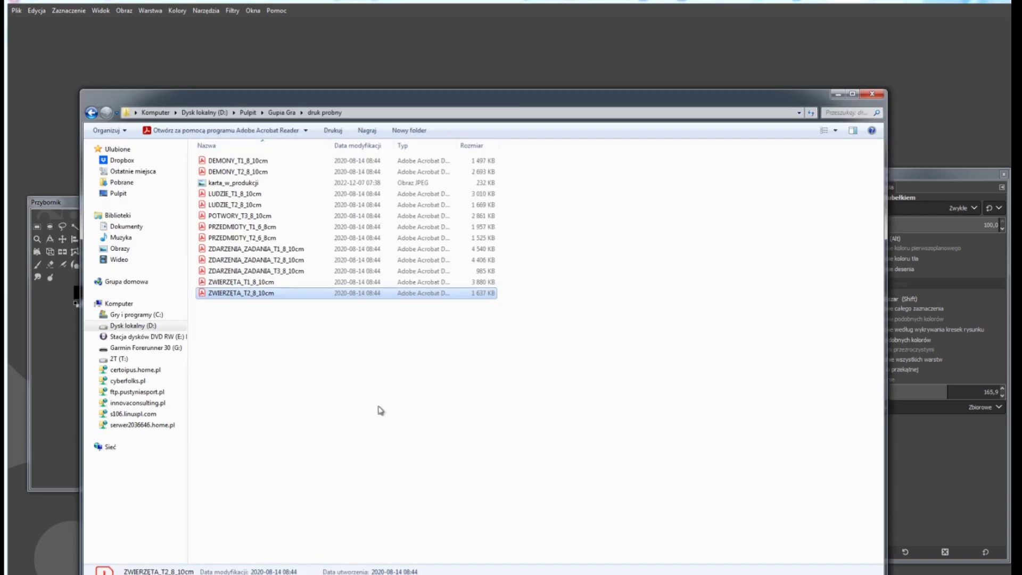
left_click(91, 112)
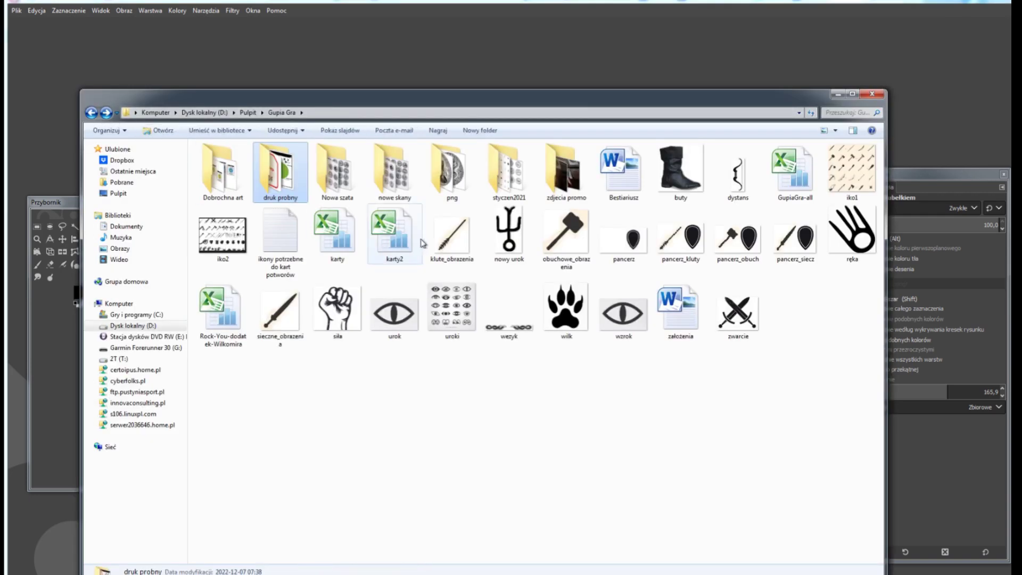
double_click(407, 181)
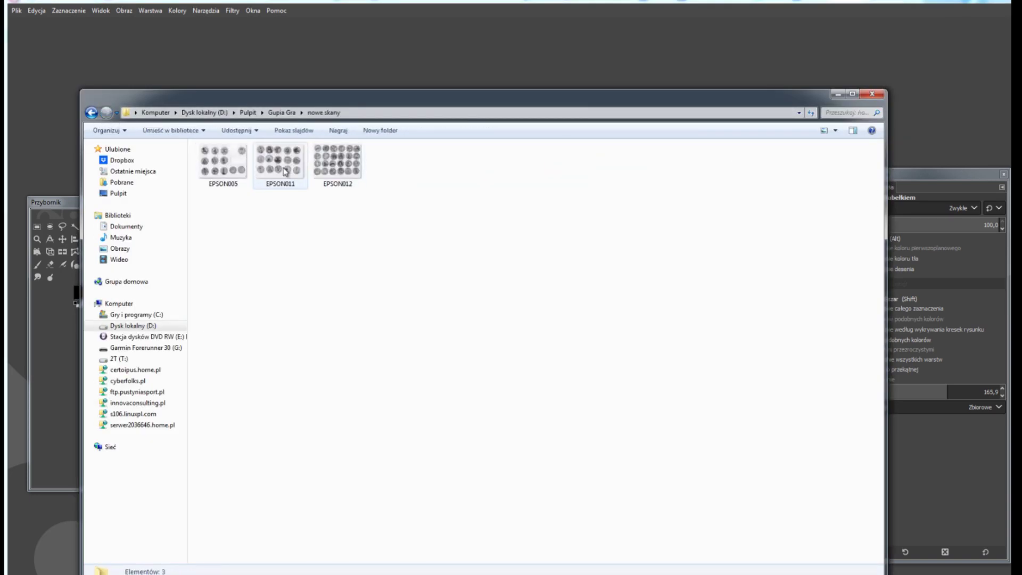
left_click_drag(284, 168, 347, 71)
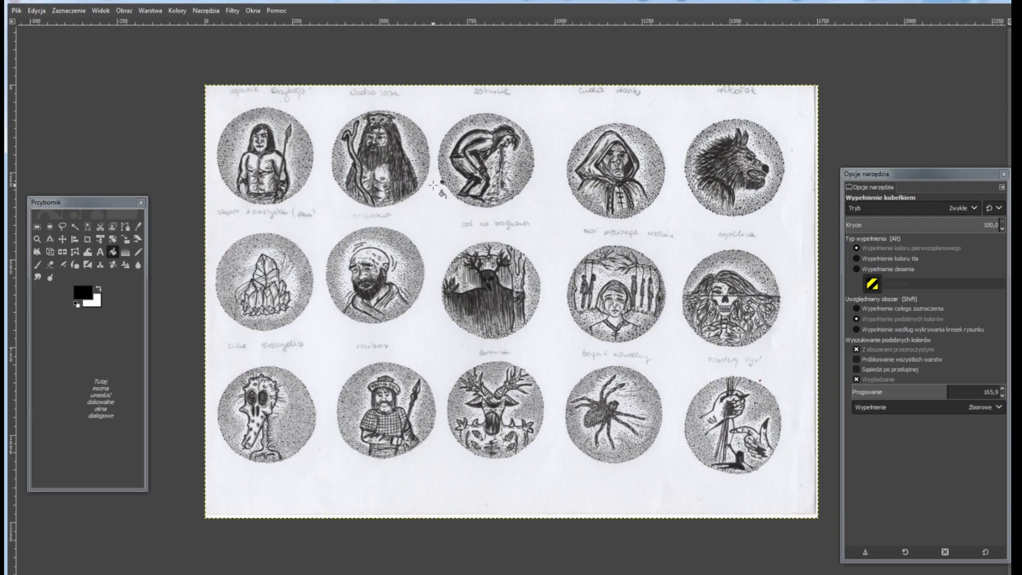
left_click(37, 229)
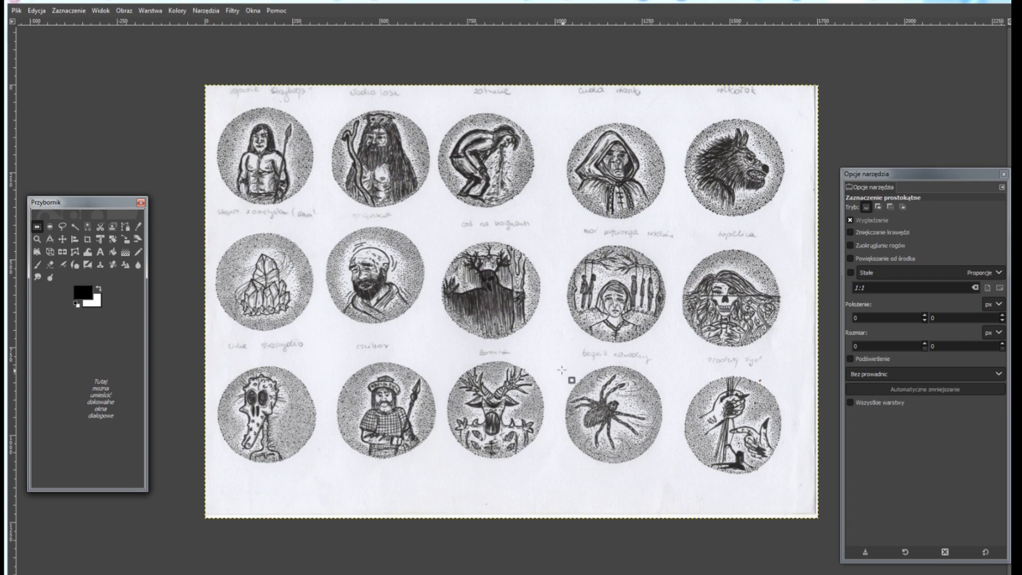
Crop the scan to the 315×303 px spider circle and zoom to 200%.
left_click_drag(560, 360, 670, 468)
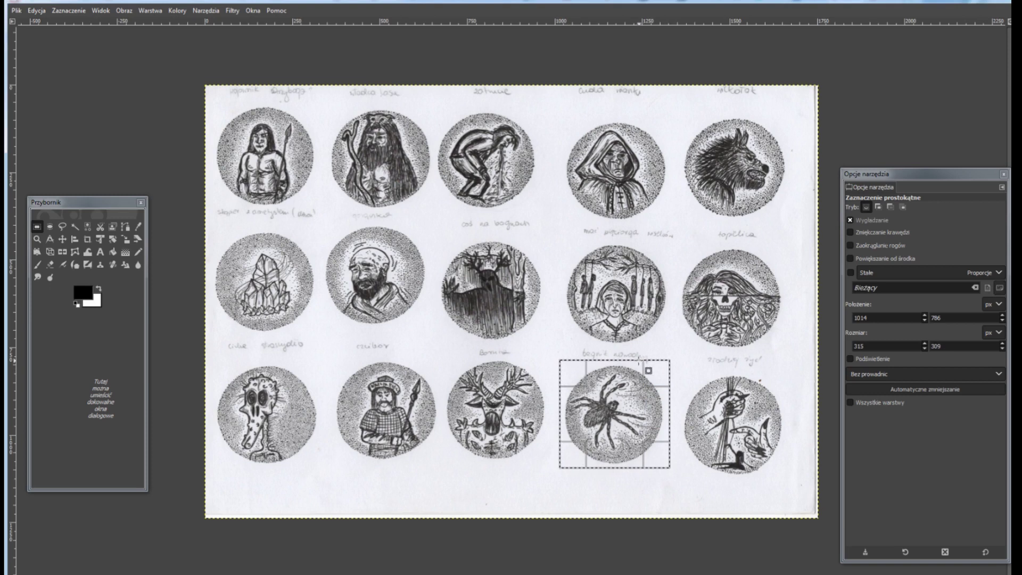
left_click_drag(620, 363, 620, 364)
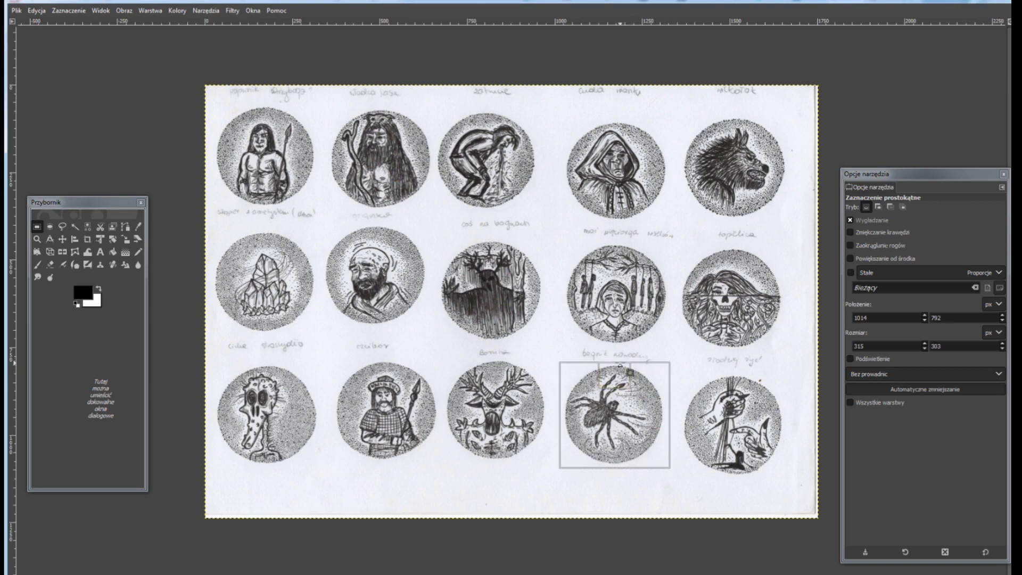
left_click(124, 10)
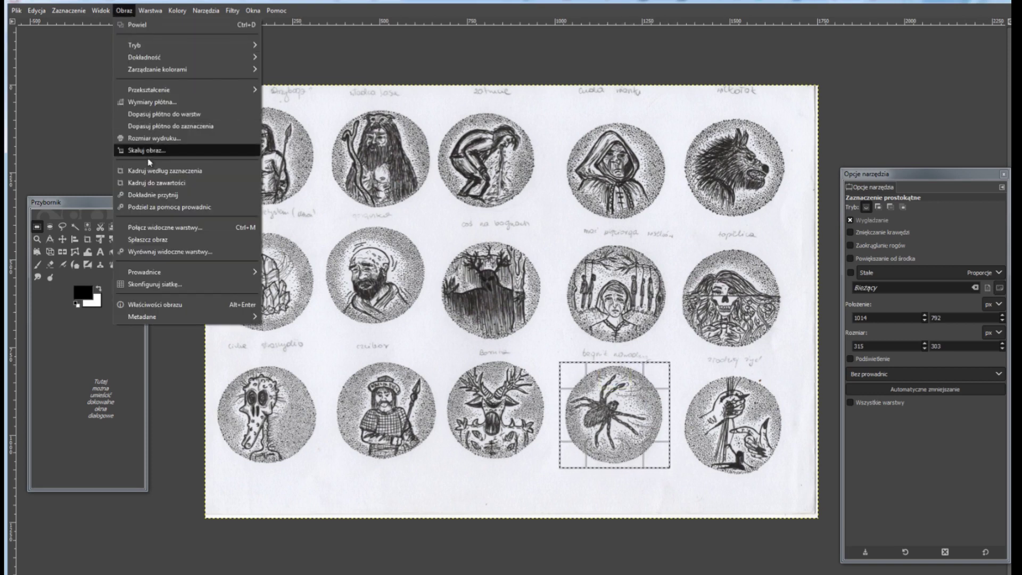
left_click(152, 171)
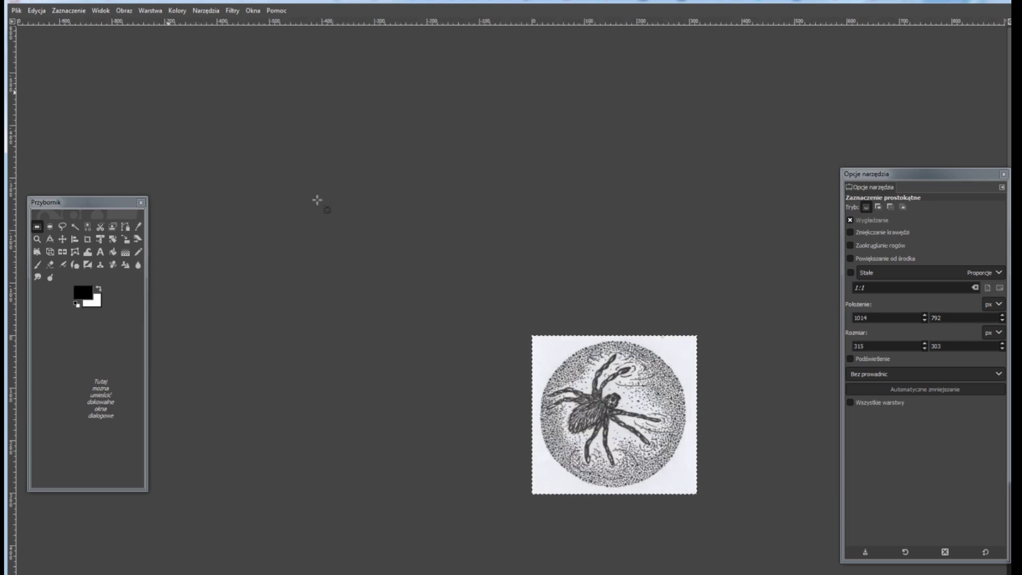
key("2")
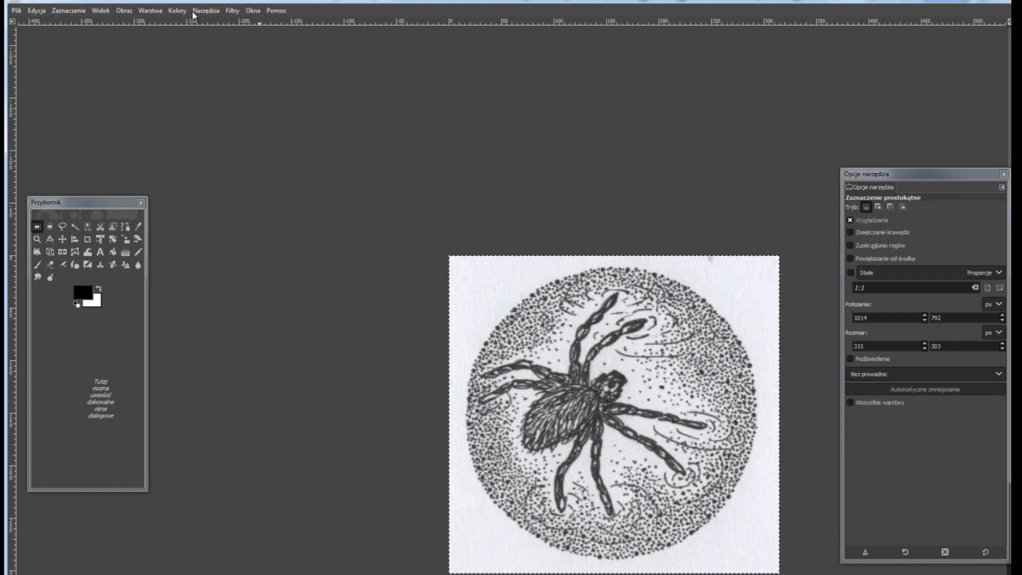
Apply Levels with the black input point raised to 43 to darken the spider's lines.
left_click(177, 11)
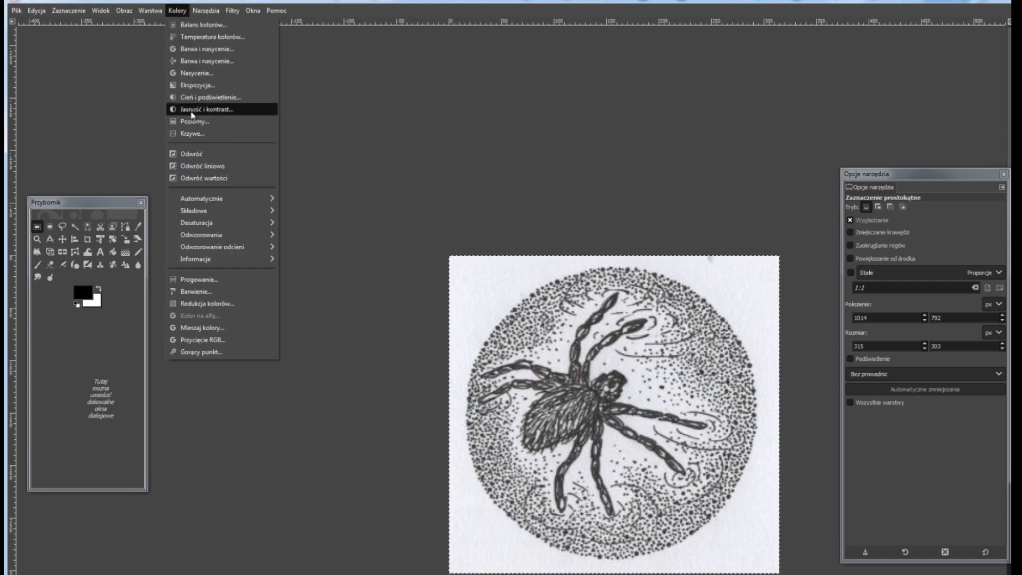
left_click(193, 118)
left_click_drag(31, 294, 60, 294)
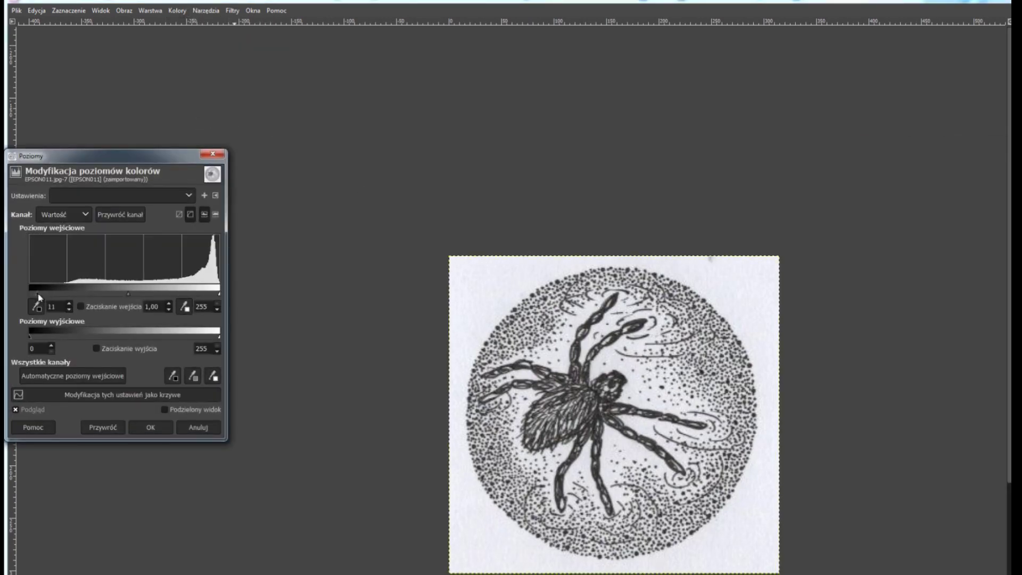
left_click(141, 426)
left_click(128, 11)
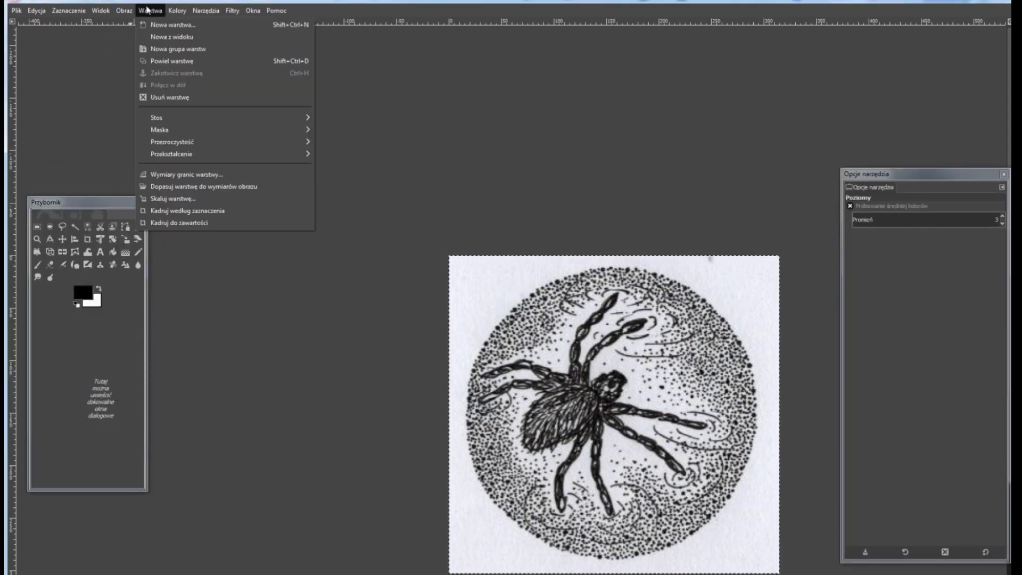
Add an alpha channel and apply Color to Alpha on white, with transparency threshold 0.159 and opacity about 0.9.
mouse_move(172, 142)
left_click(347, 143)
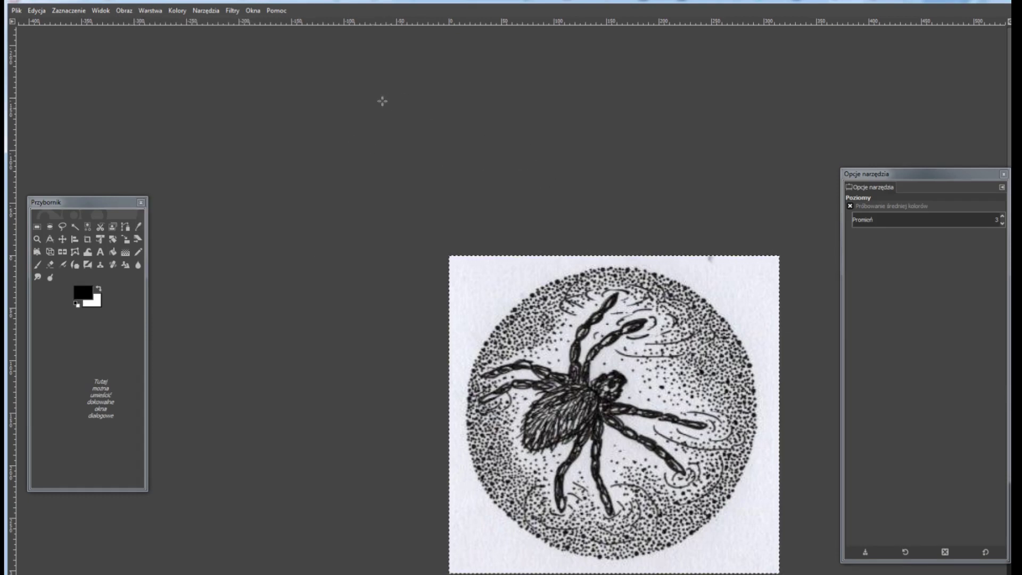
left_click(179, 12)
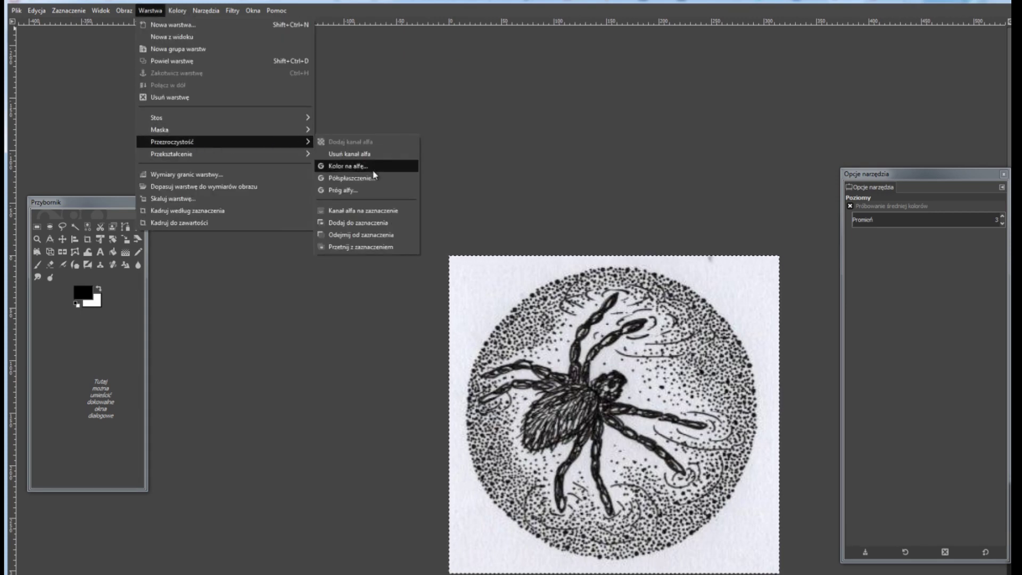
left_click(372, 165)
left_click_drag(139, 271, 263, 192)
mouse_move(223, 262)
left_mouse_down()
mouse_move(260, 262)
mouse_move(162, 263)
left_mouse_up()
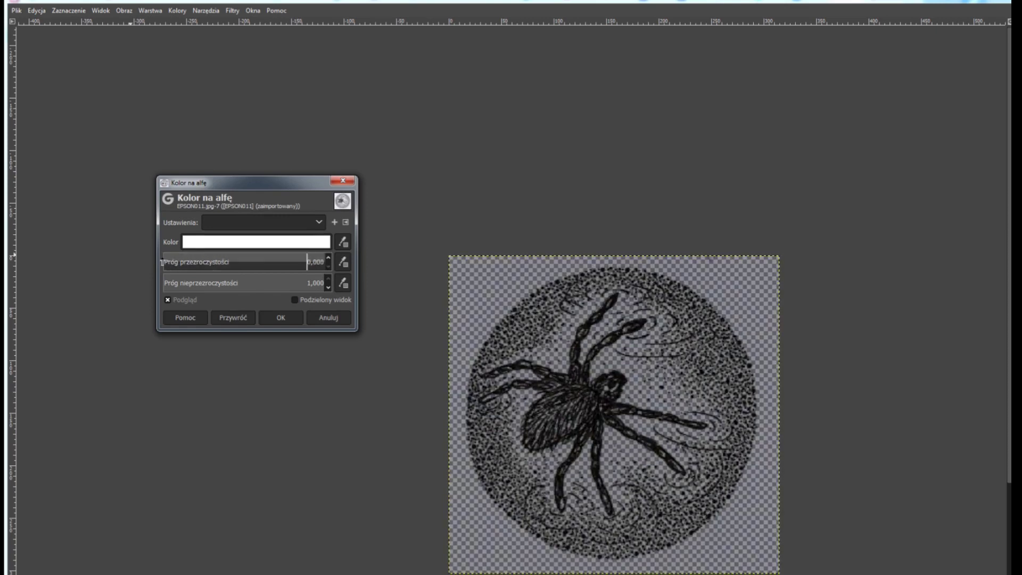
mouse_move(324, 282)
left_mouse_down()
mouse_move(234, 283)
mouse_move(326, 289)
mouse_move(306, 283)
left_mouse_up()
left_click_drag(166, 262, 189, 262)
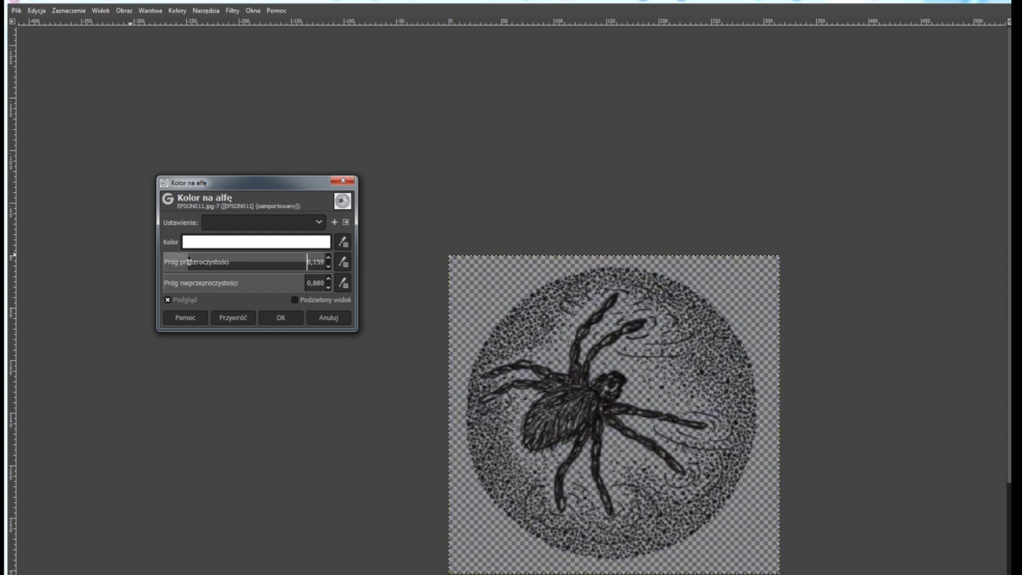
left_click_drag(301, 286, 313, 293)
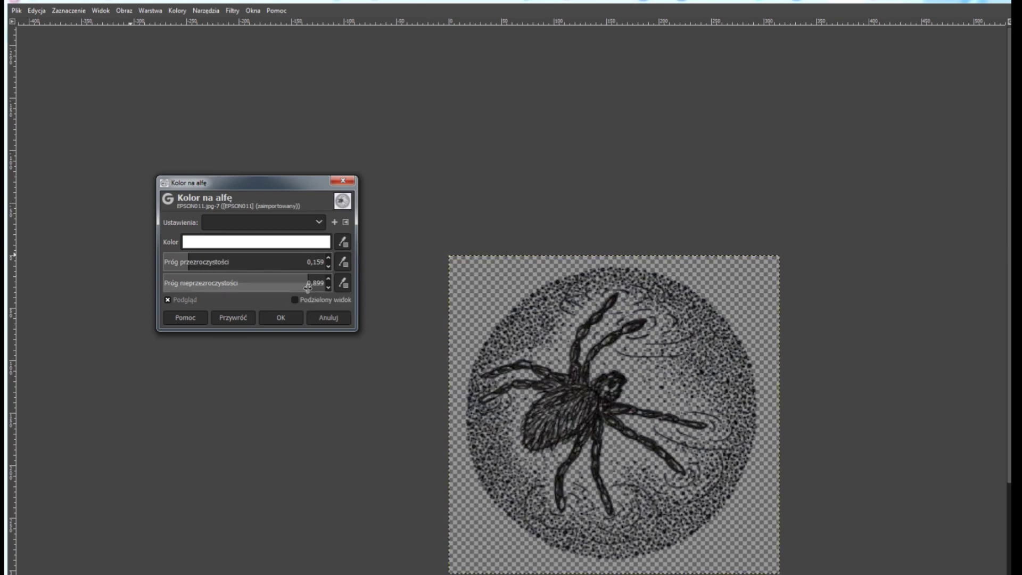
left_click(280, 317)
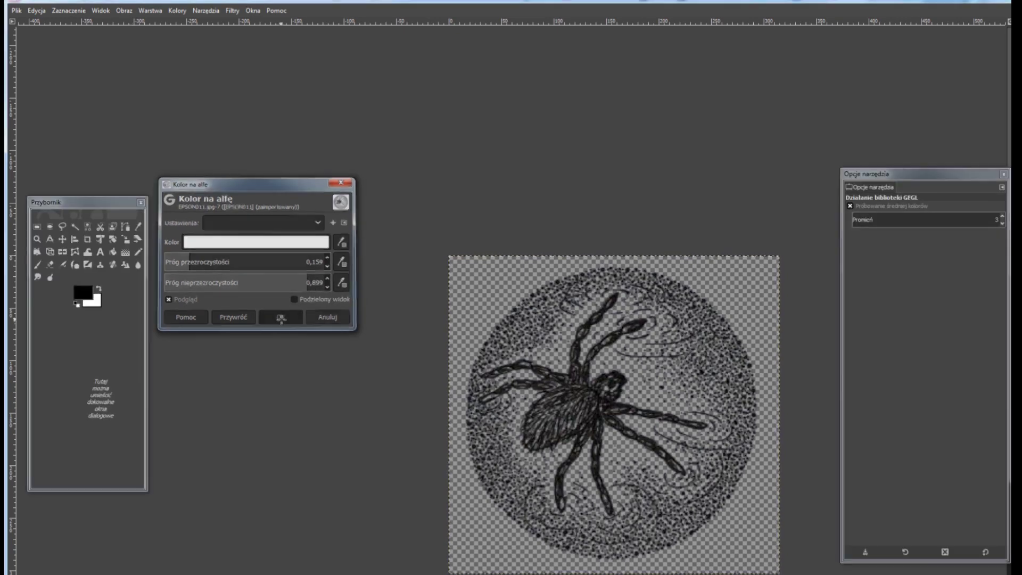
Export the transparent spider as pajaczek.png into the nowe skany folder and close the image.
left_click(19, 11)
left_click(61, 162)
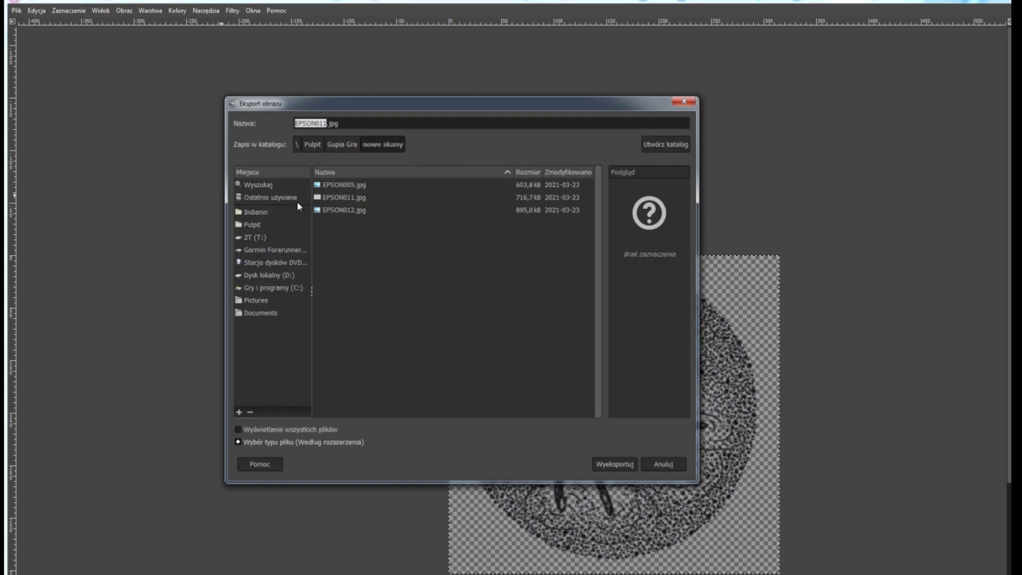
type("pajaczek.png")
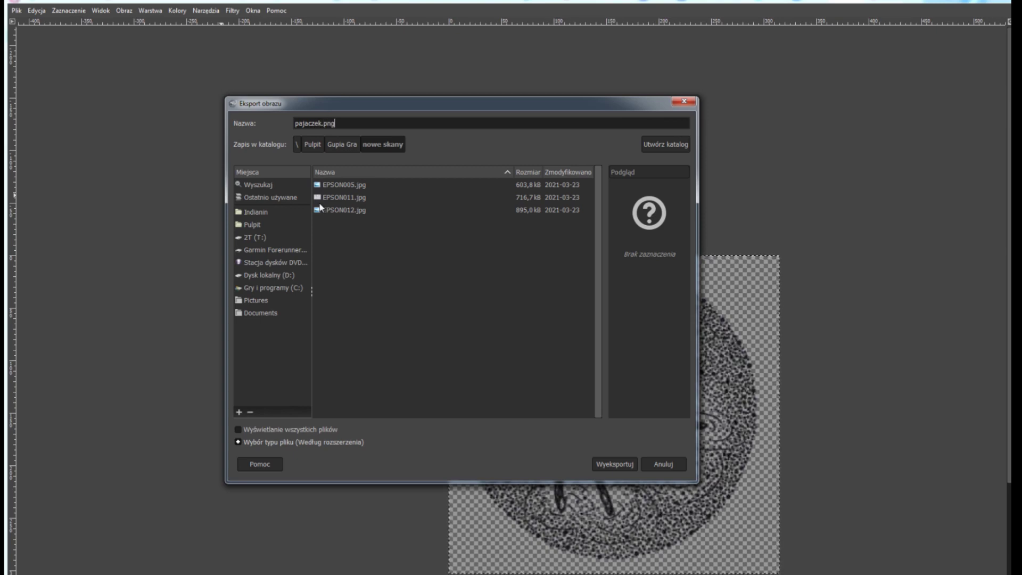
left_click(613, 464)
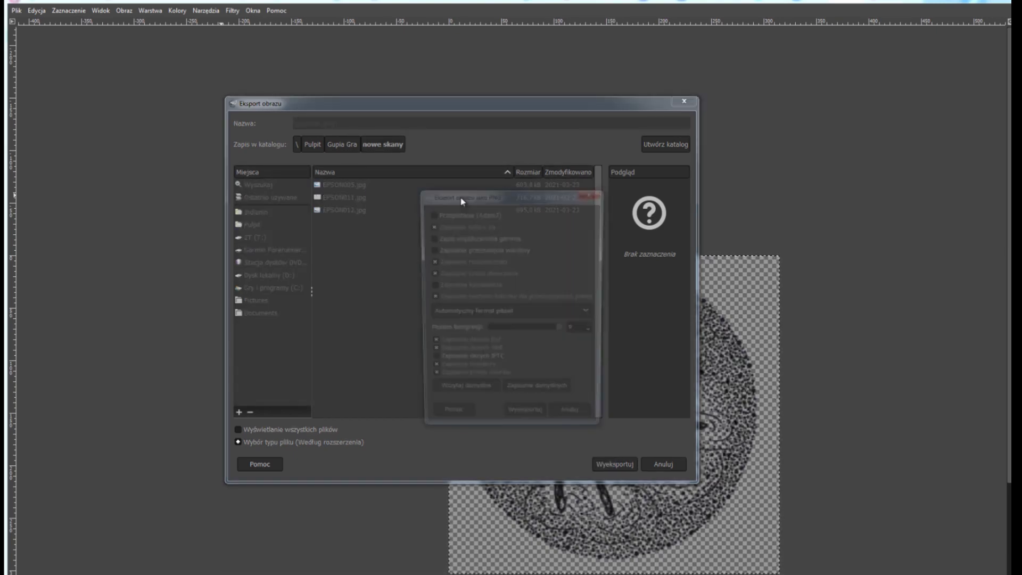
left_click(525, 421)
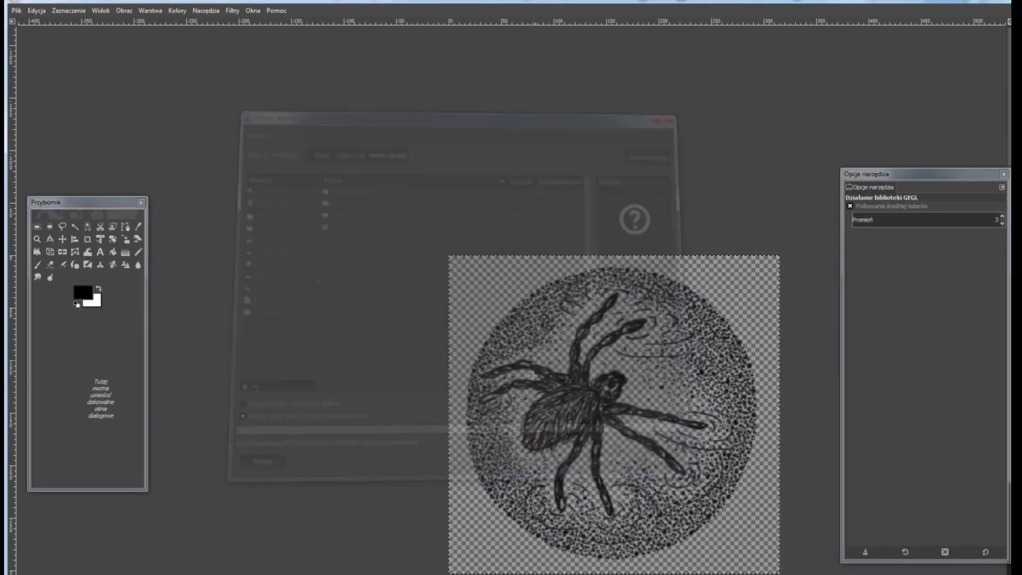
left_click(1007, 5)
Discard the spider image's changes and open karta_w_produkcji from Gupia Gra > druk probny.
left_click(548, 365)
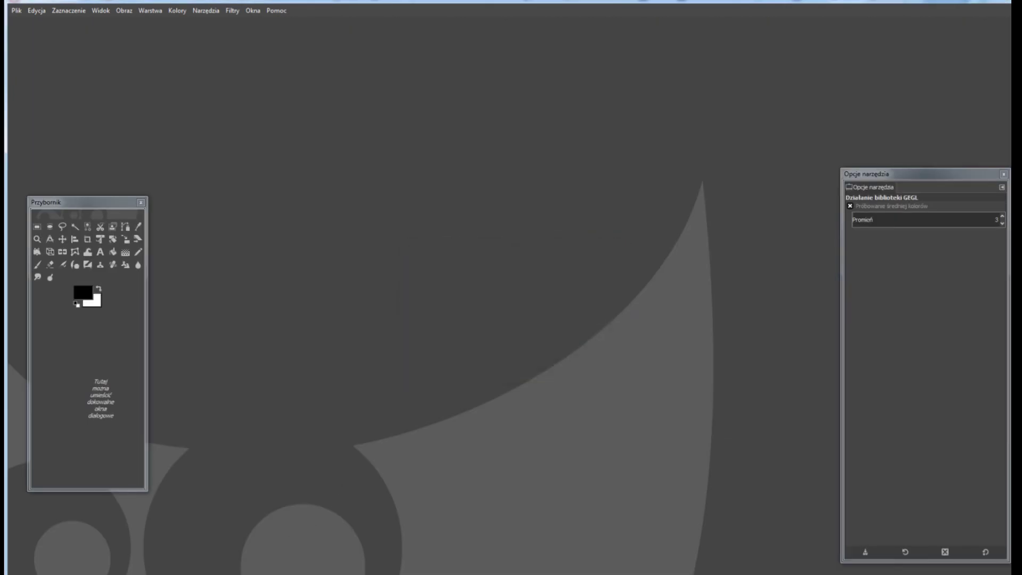
left_click(92, 113)
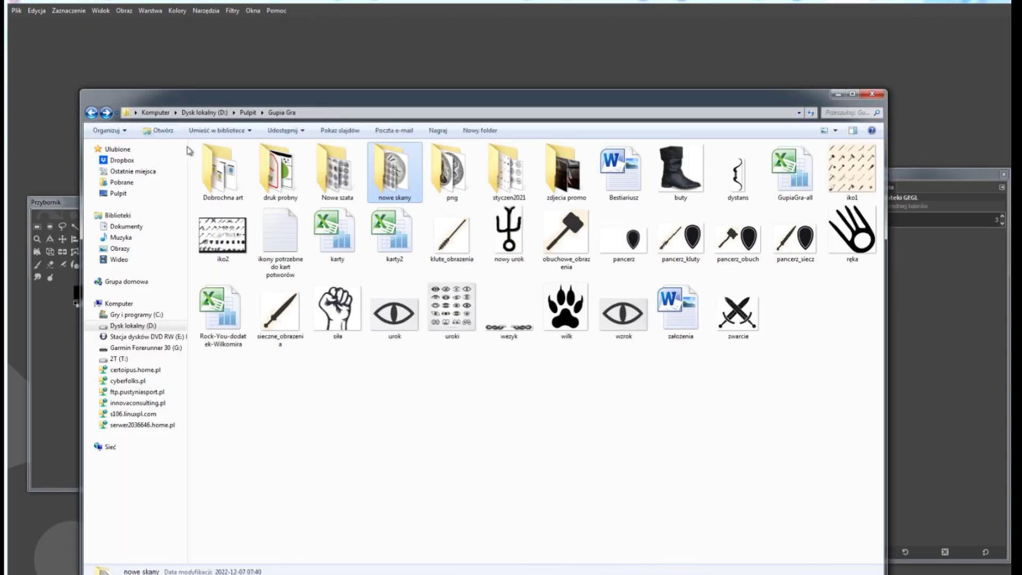
double_click(224, 171)
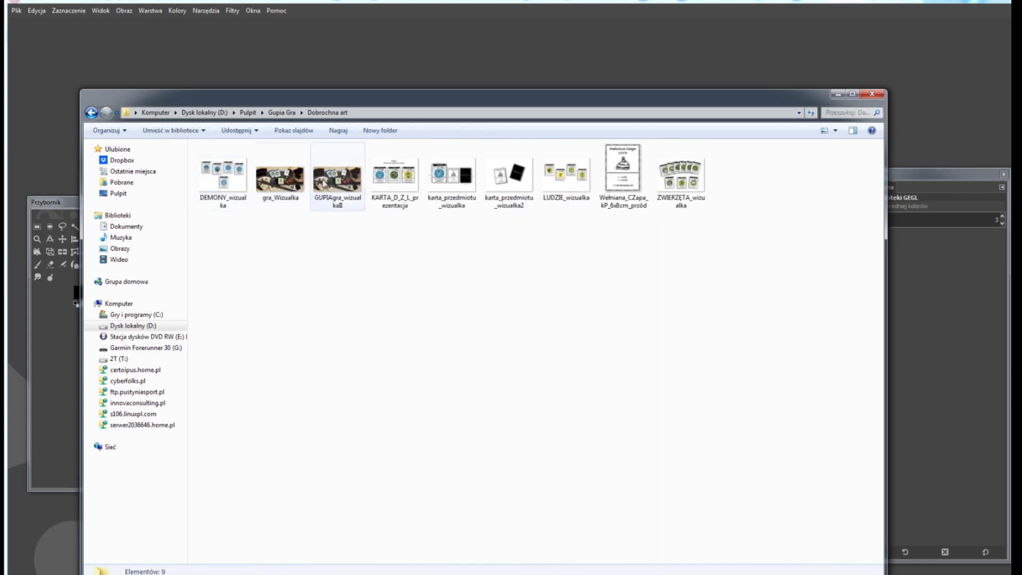
left_click(91, 112)
double_click(262, 171)
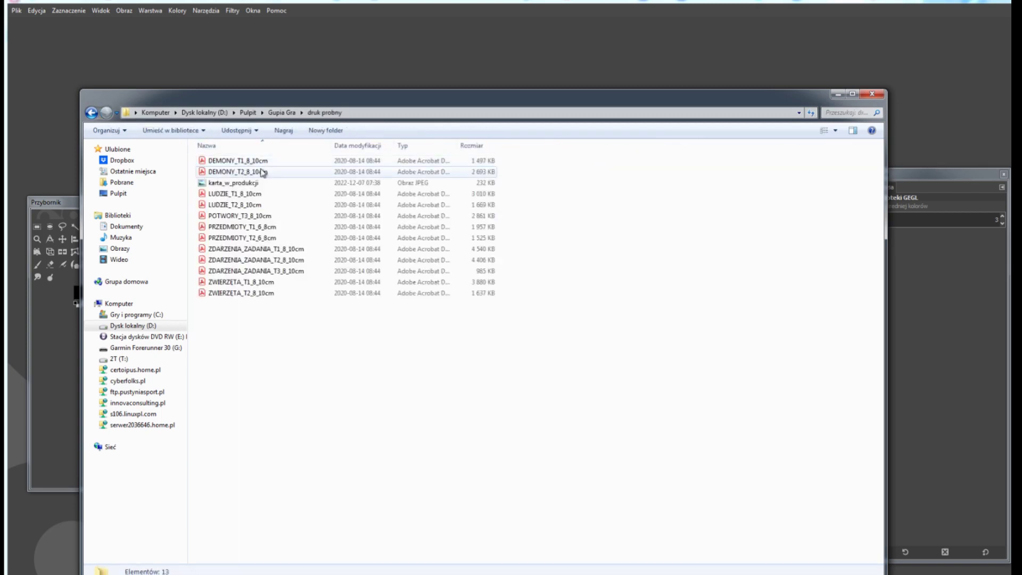
left_click(248, 183)
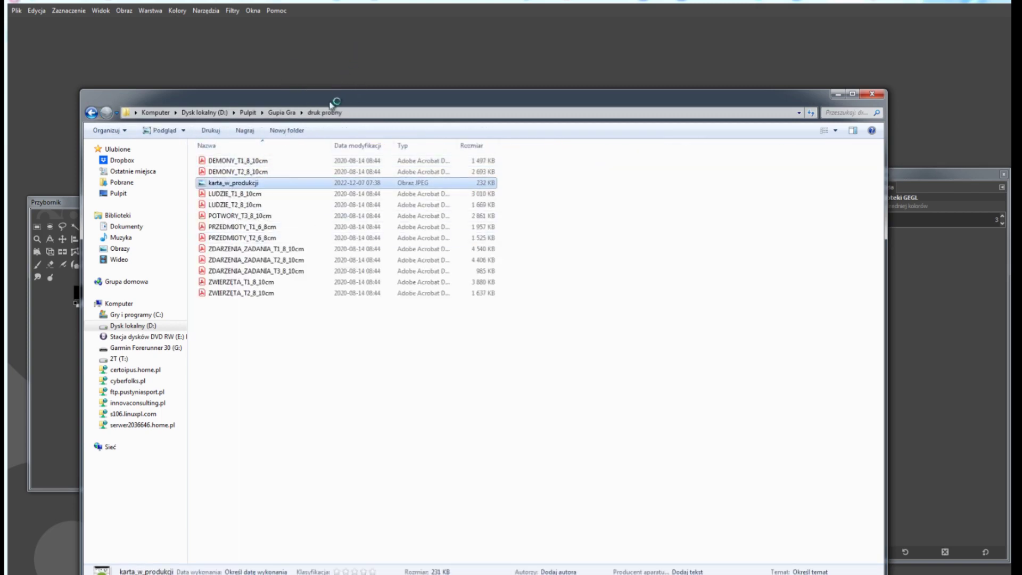
key("alt+Tab")
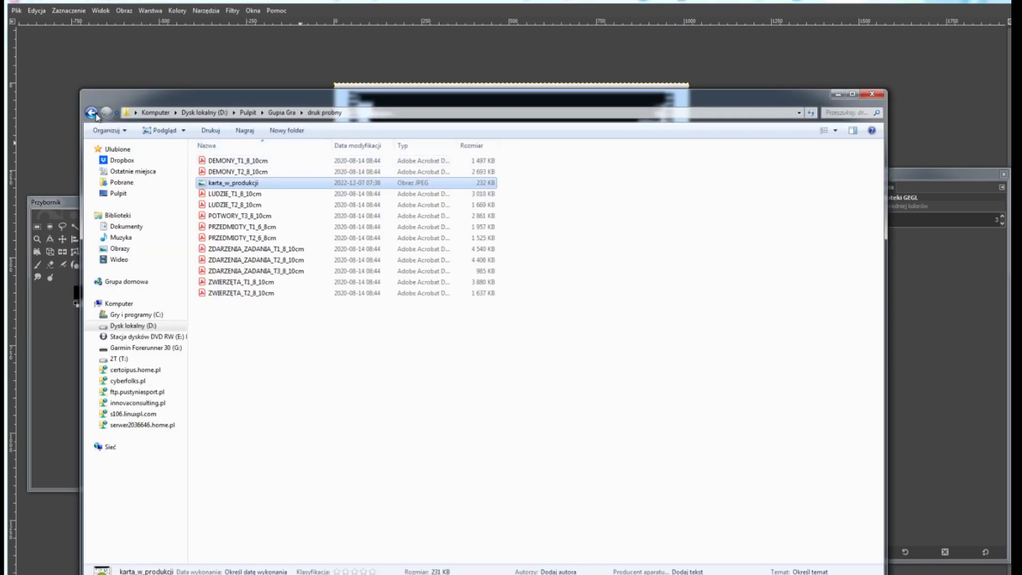
Drag pajaczek from the nowe skany folder onto the GIMP card as a new layer.
left_click(91, 112)
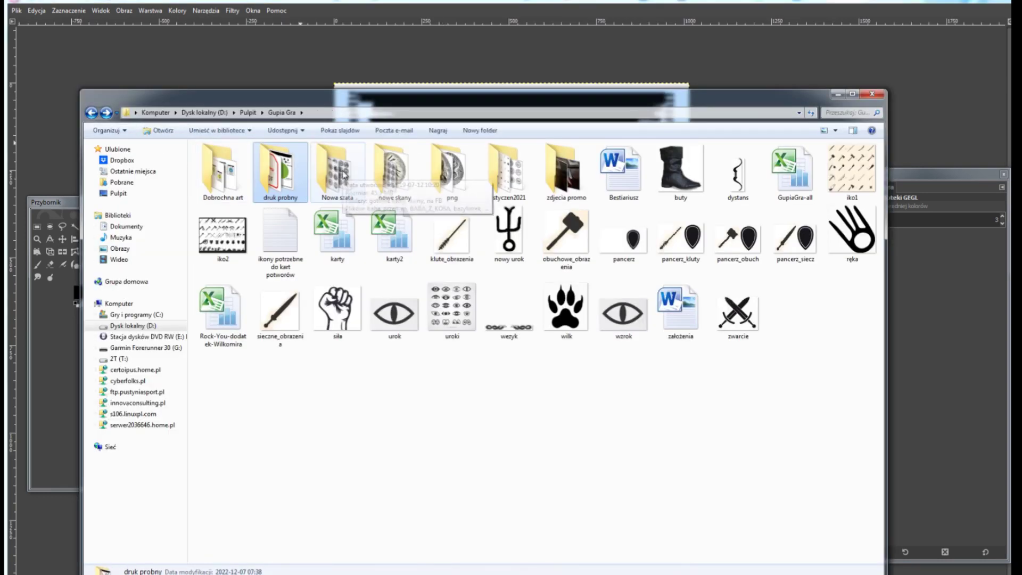
double_click(328, 189)
left_click(92, 112)
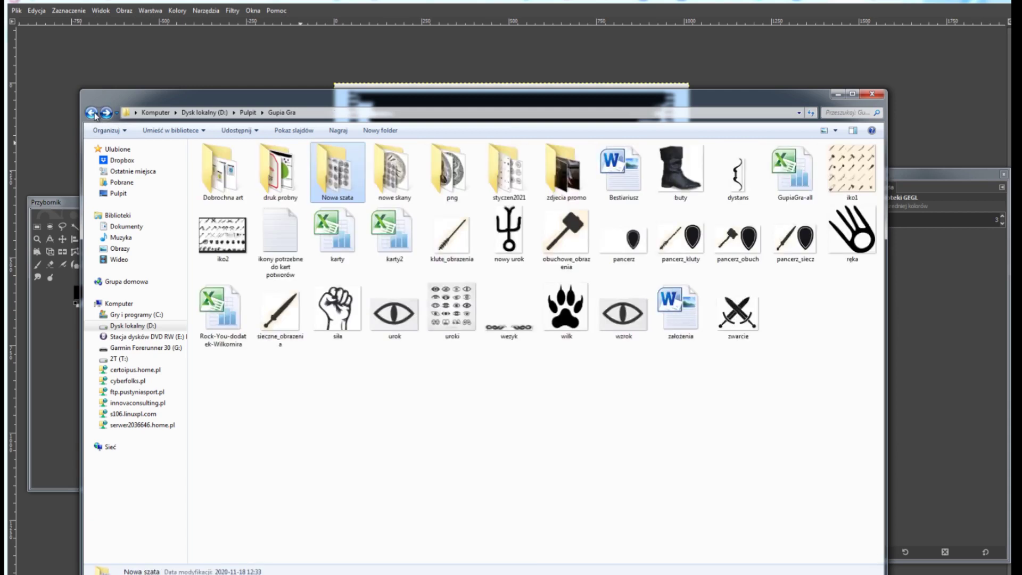
double_click(229, 183)
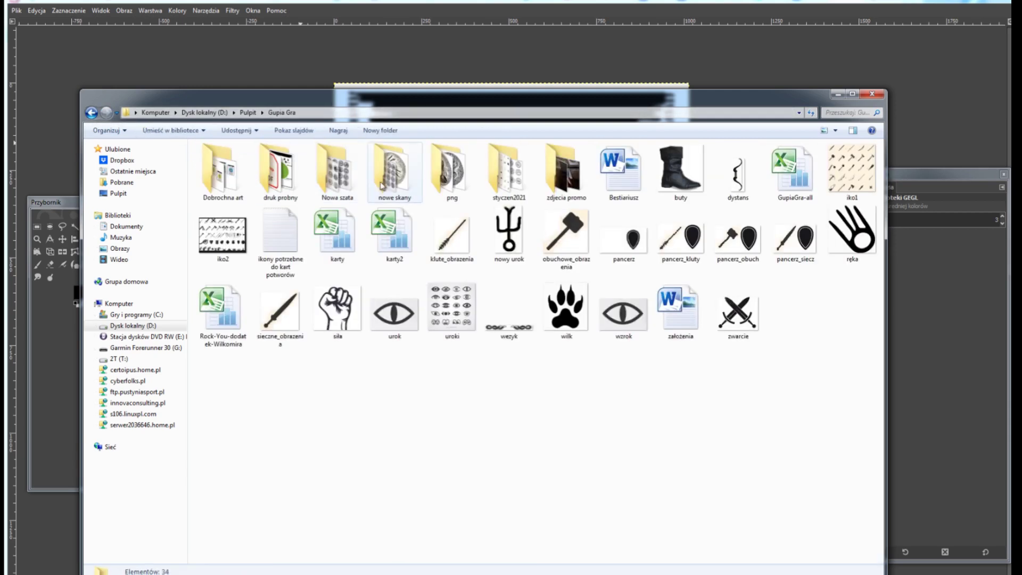
double_click(394, 170)
left_click_drag(395, 171, 435, 65)
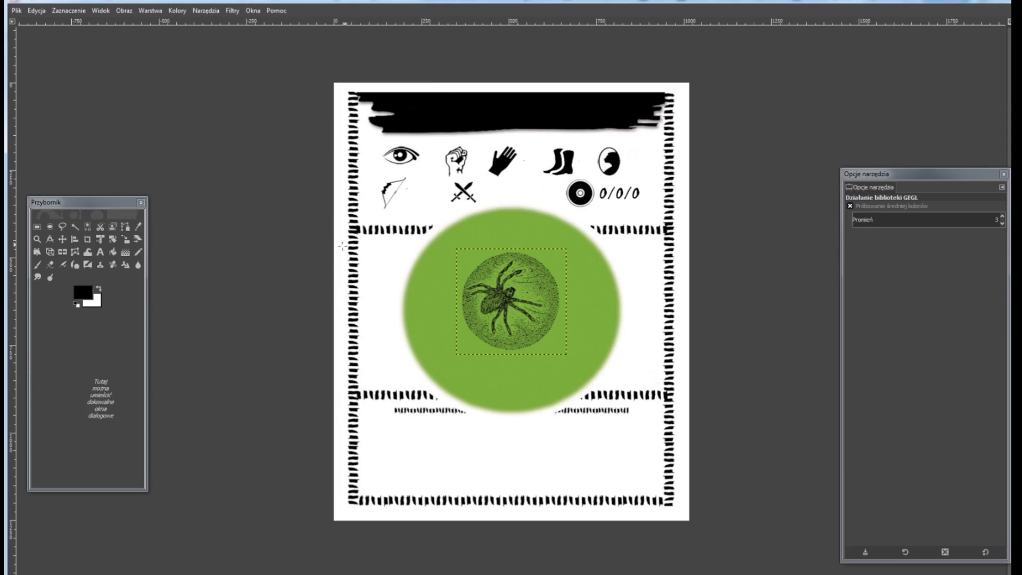
Scale the spider layer to 650 px wide, undoing a first wrong resize.
left_click(151, 11)
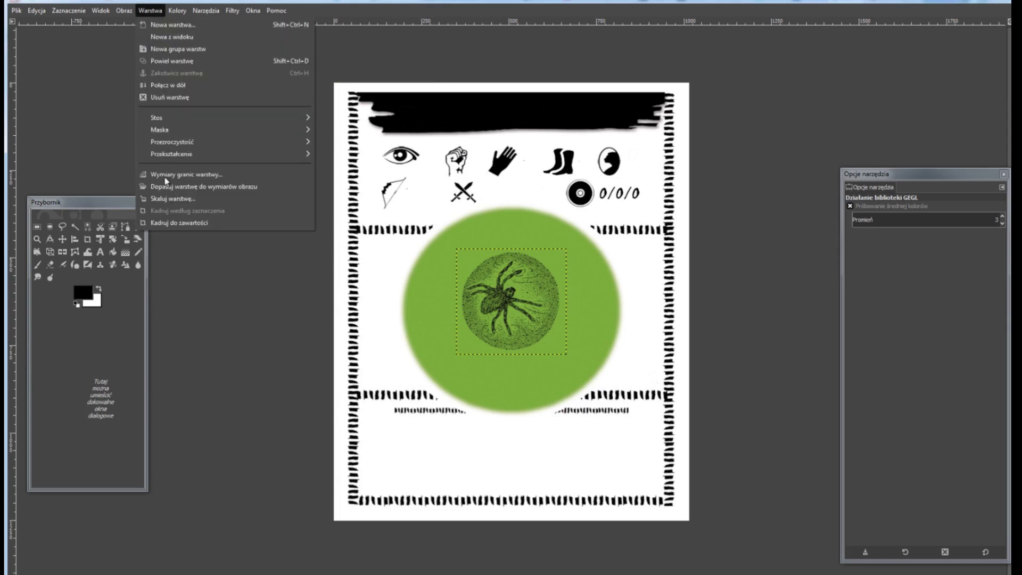
left_click(165, 199)
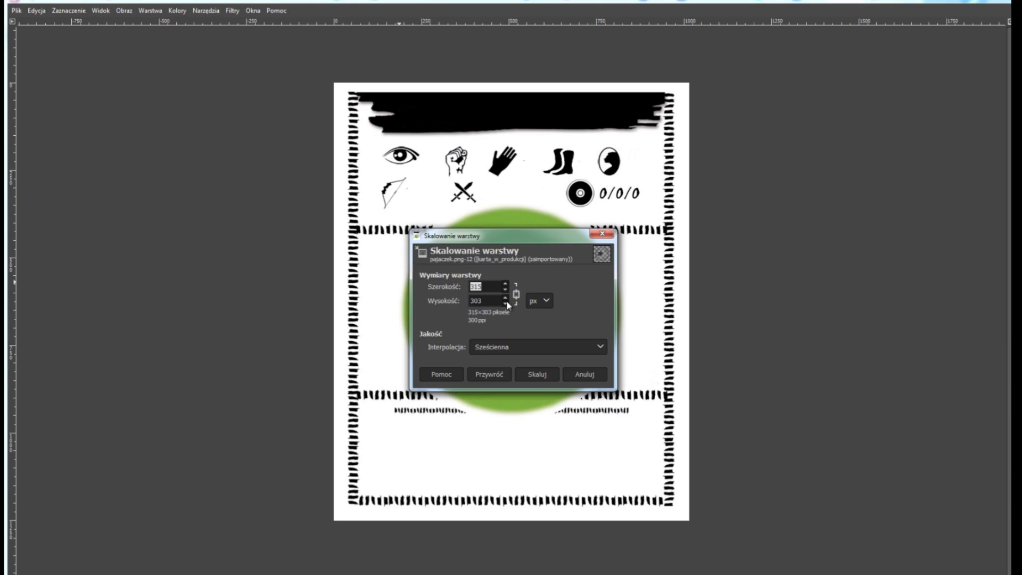
left_click(545, 376)
left_click(36, 11)
left_click(53, 31)
left_click(150, 11)
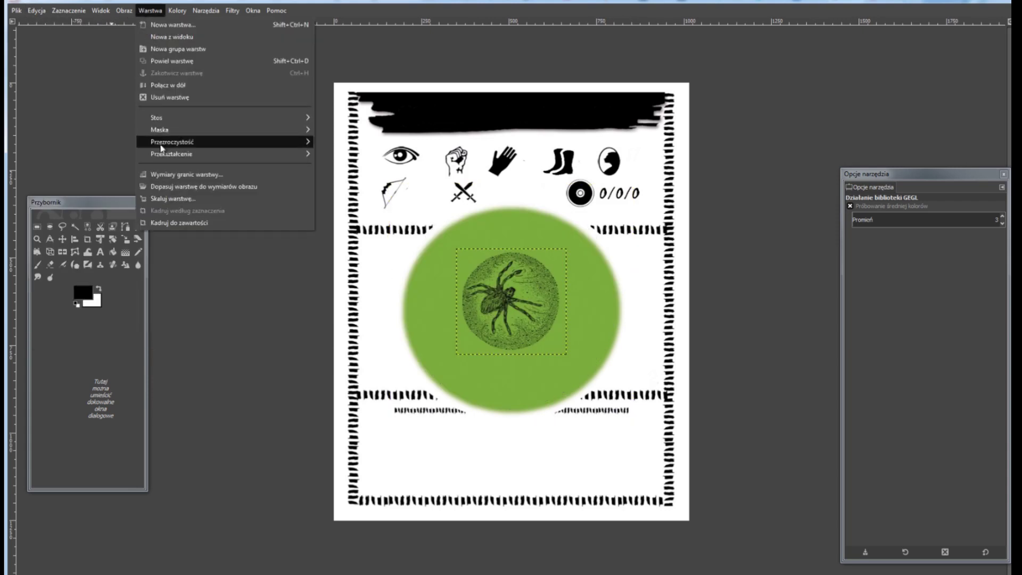
left_click(173, 199)
type("650")
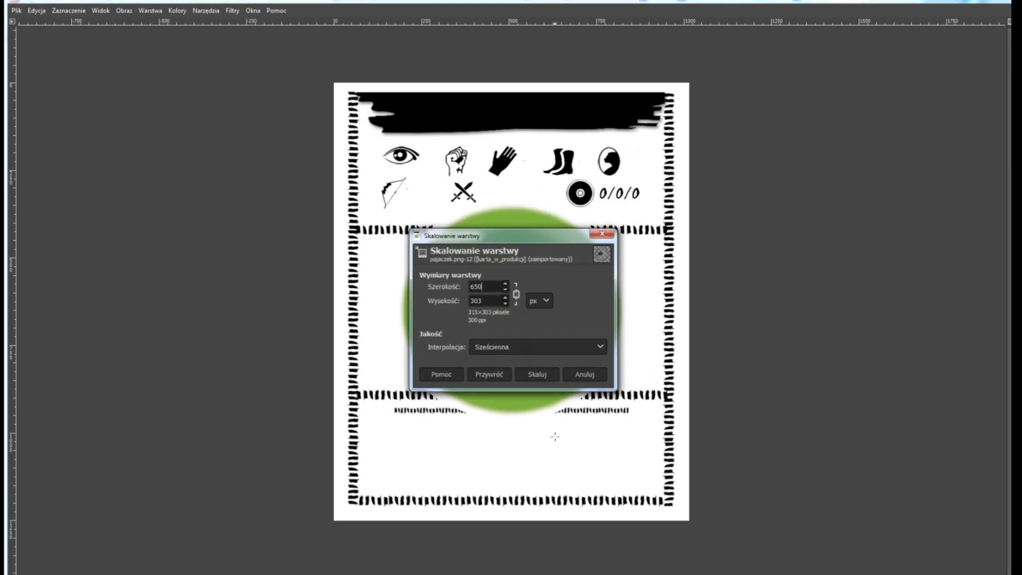
left_click(537, 374)
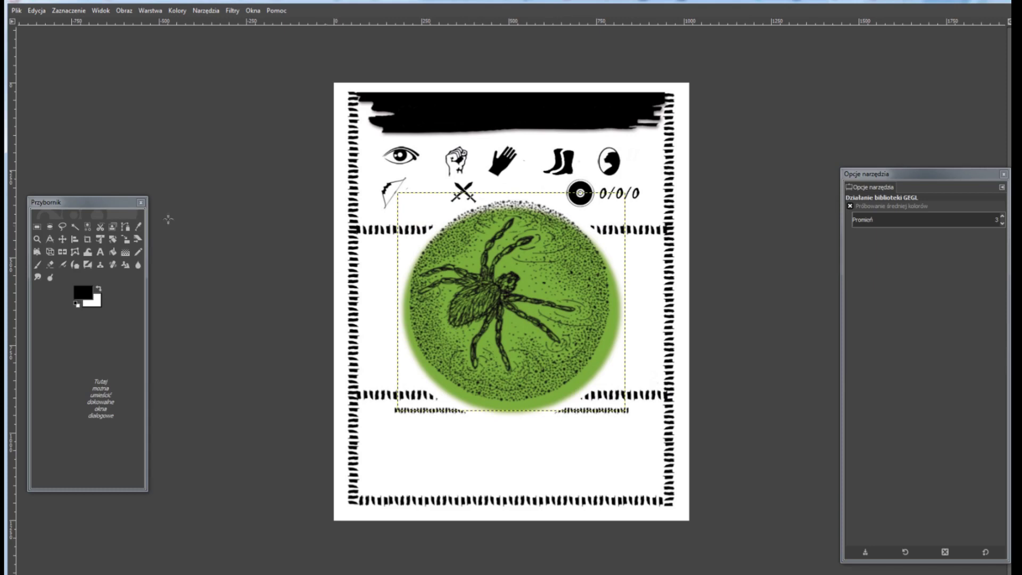
Nudge the spider down to centre it in the green circle and flatten the image.
left_click(67, 241)
left_click_drag(525, 284, 528, 295)
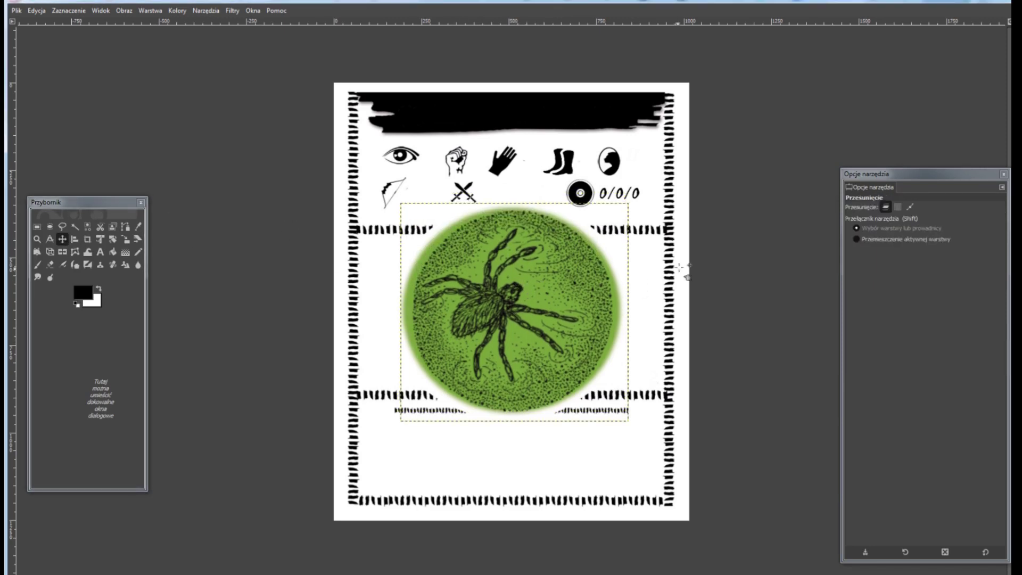
left_click(115, 12)
left_click(160, 234)
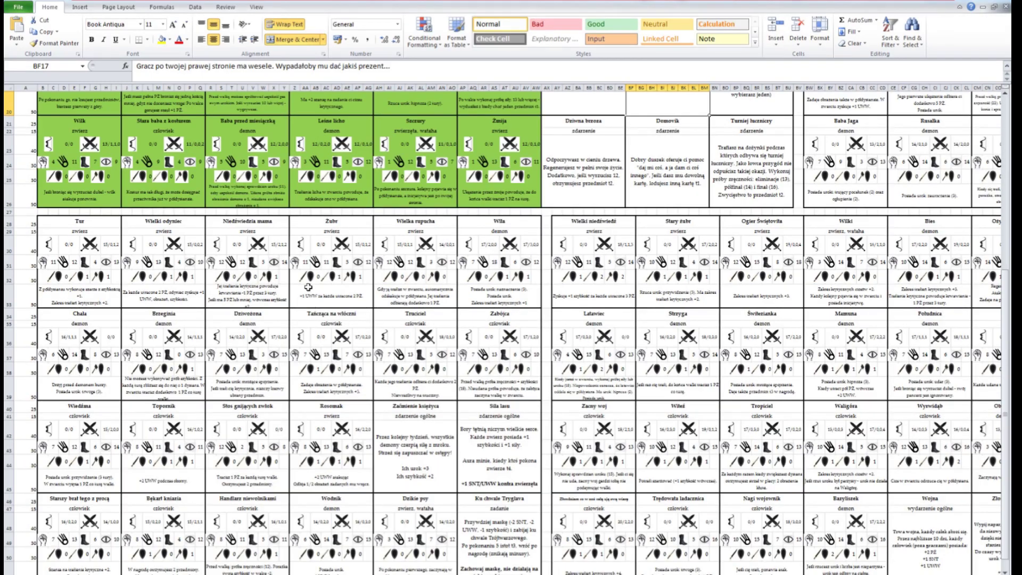
Search the card sheet for 'bagie', then 'pa', which finds no match.
key("ctrl+f")
type("bagie")
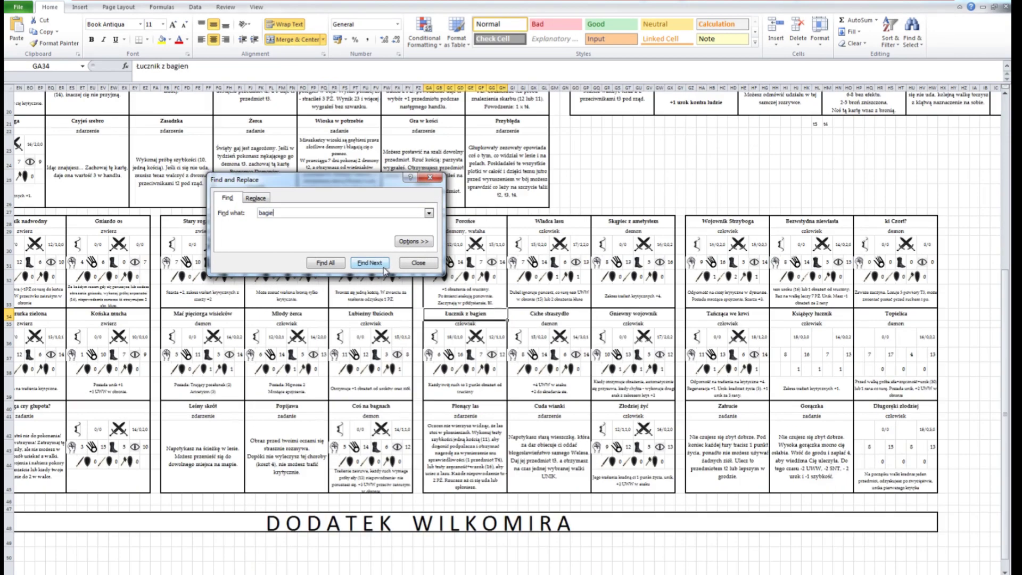
left_click(378, 263)
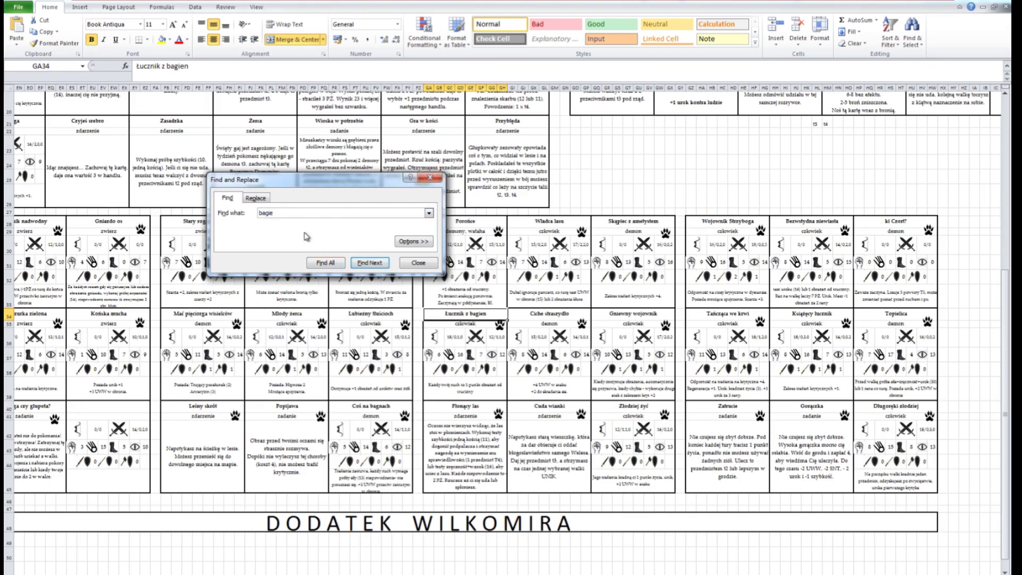
type("paj")
left_click(370, 262)
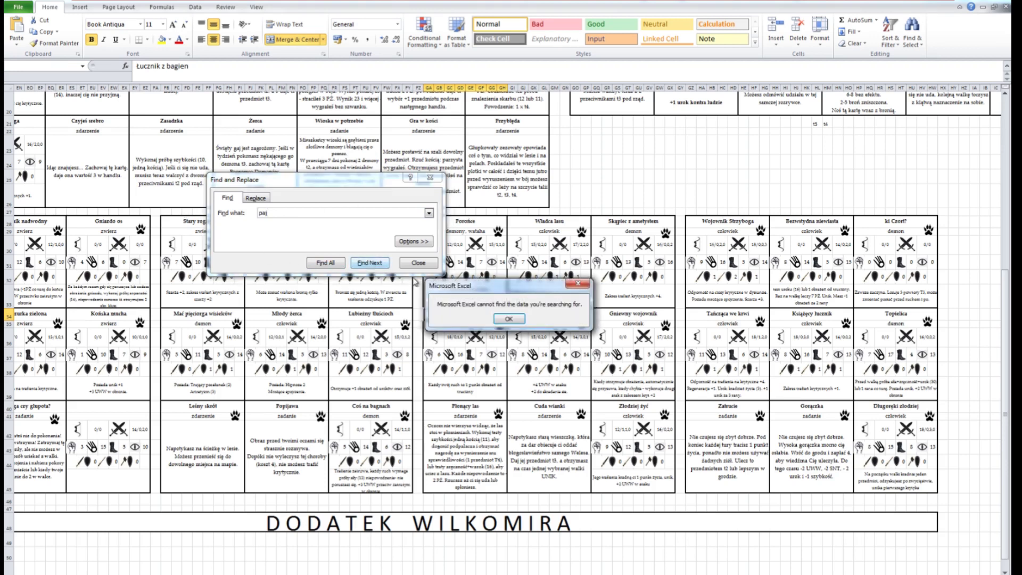
left_click(515, 319)
left_click(430, 178)
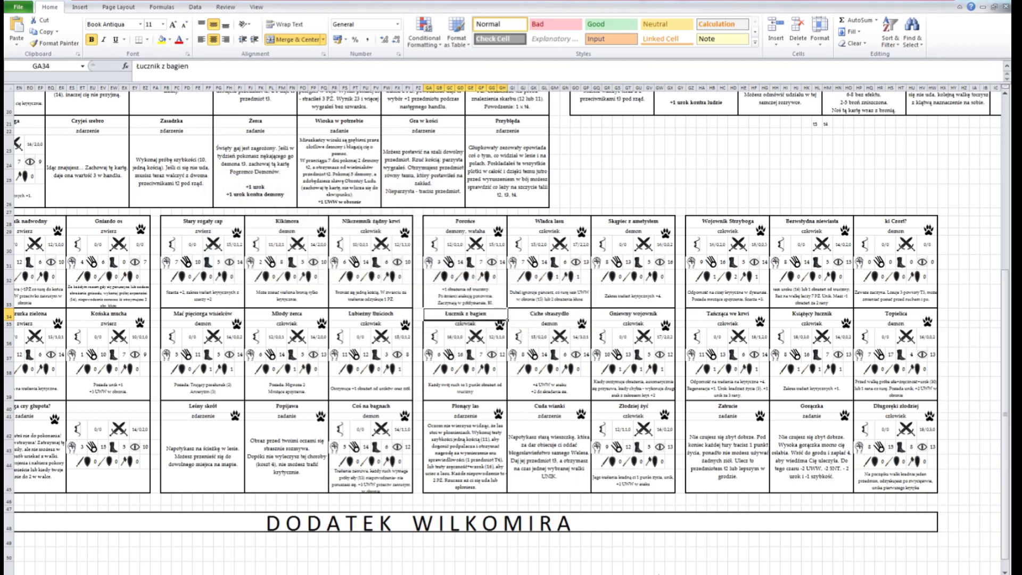
Scroll and zoom the sheet to view the monster cards such as Żubr.
scroll(511, 331, "left", 10)
scroll(511, 330, "left", 10)
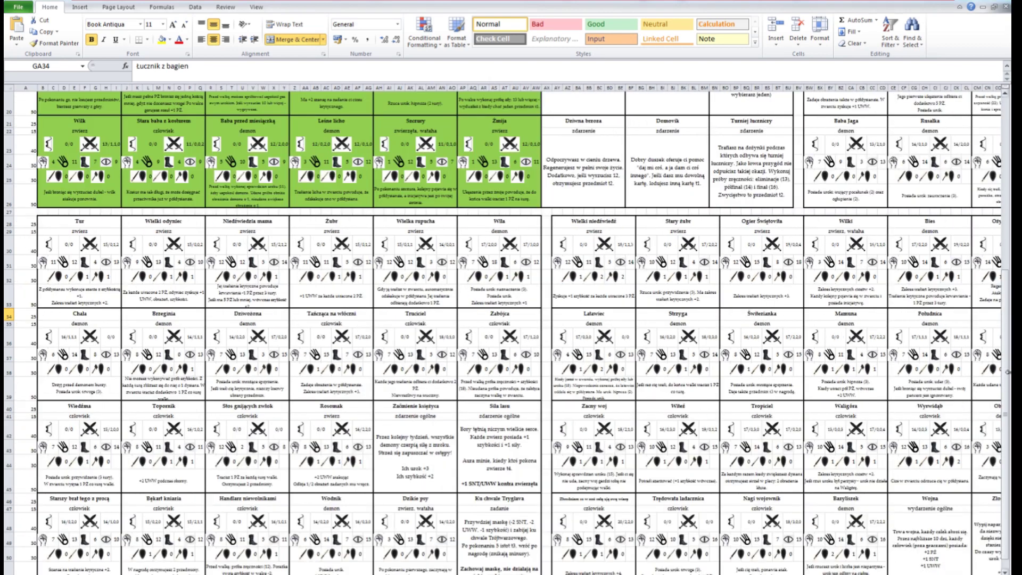
scroll(1008, 400, "up", 5)
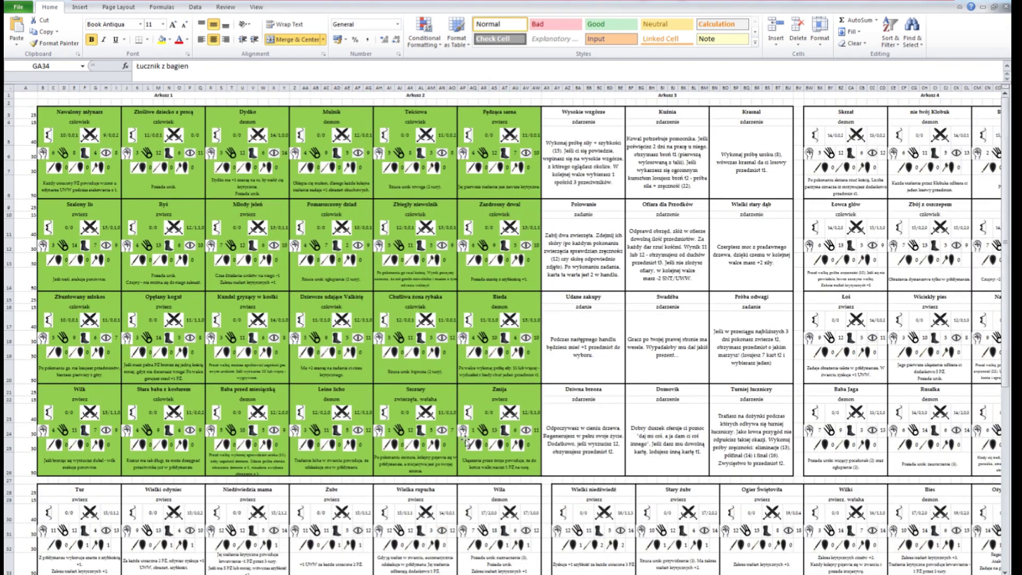
scroll(395, 442, "down", 2)
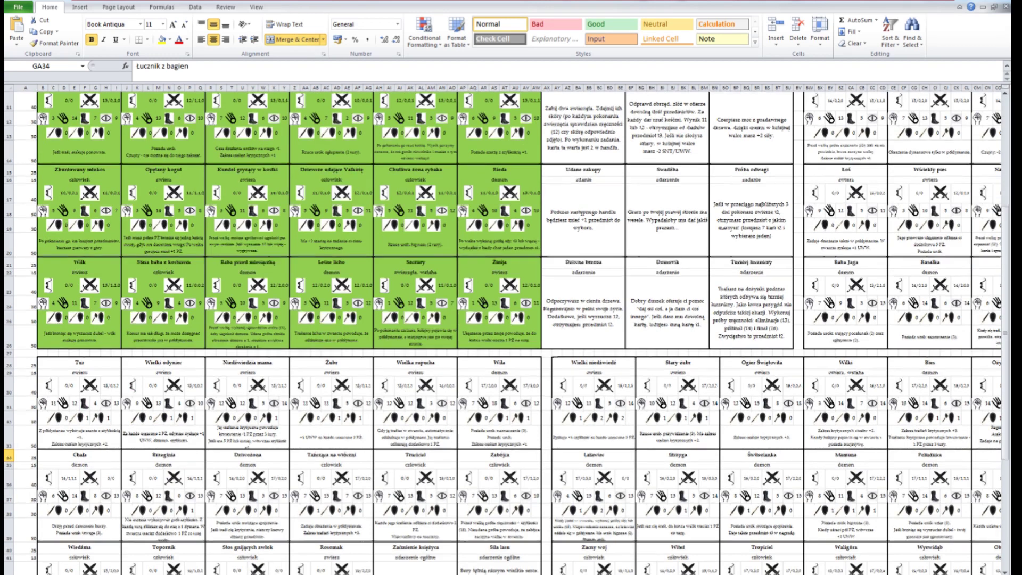
scroll(512, 330, "up", 2)
scroll(511, 330, "up", 2)
scroll(511, 330, "up", 2)
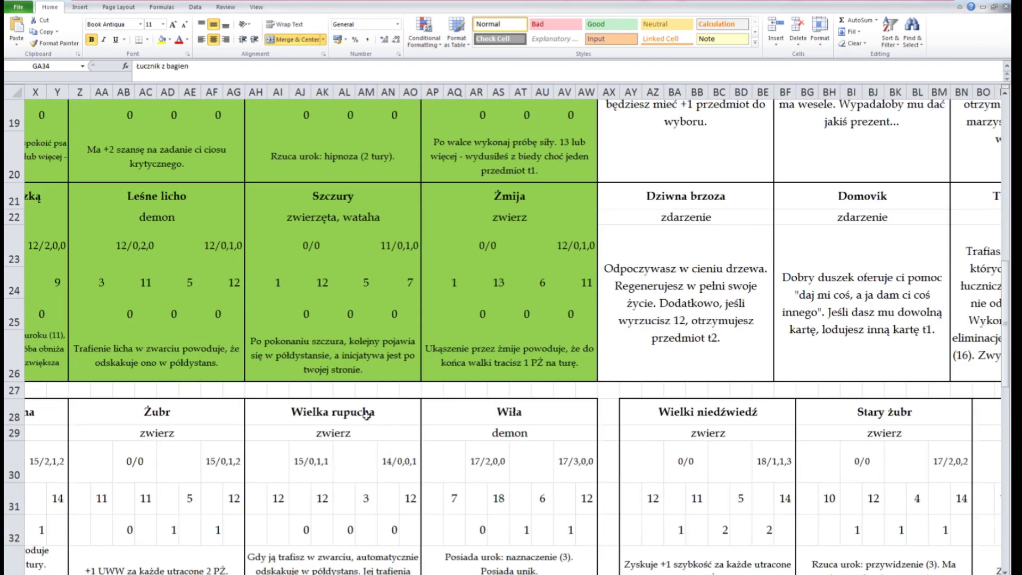
scroll(367, 415, "down", 2)
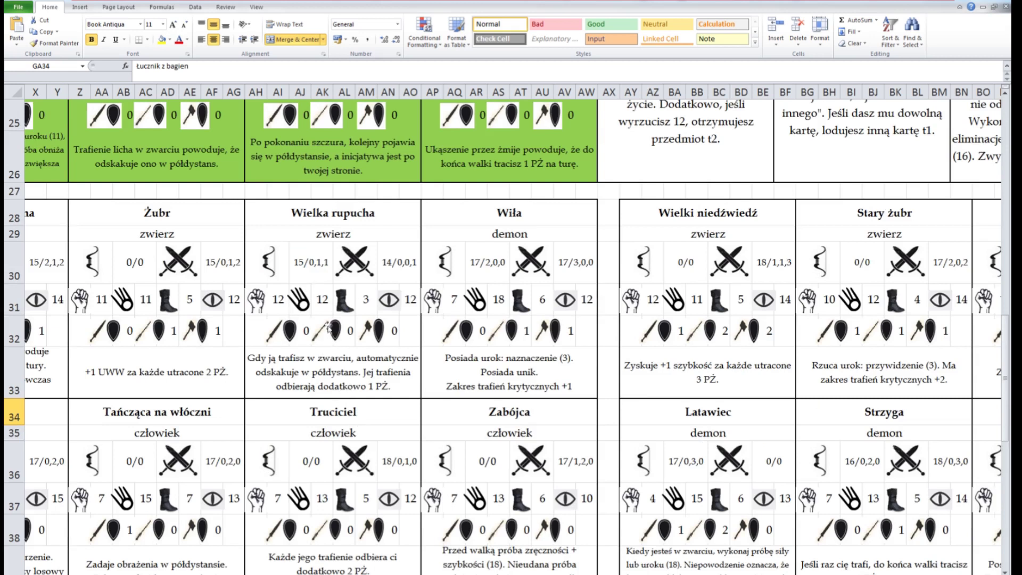
Return to the flattened spider card in GIMP, opening and closing the Edit menu.
left_click(324, 370)
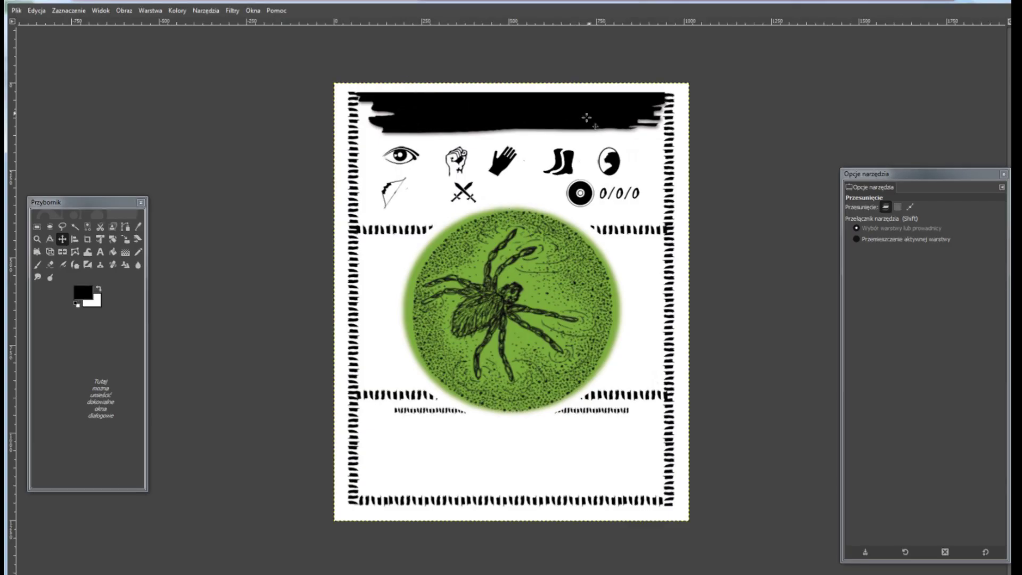
left_click(12, 10)
left_click(247, 142)
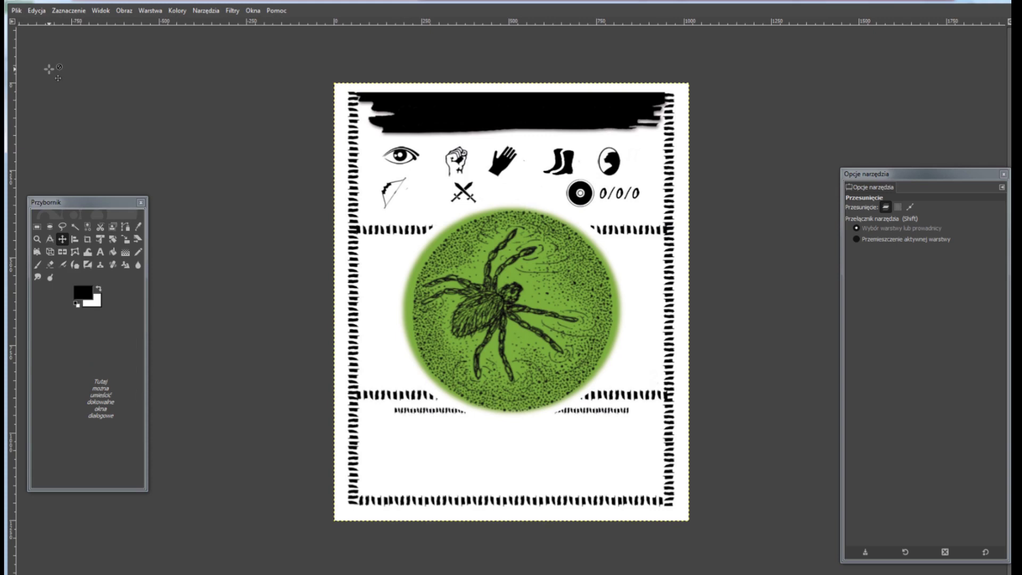